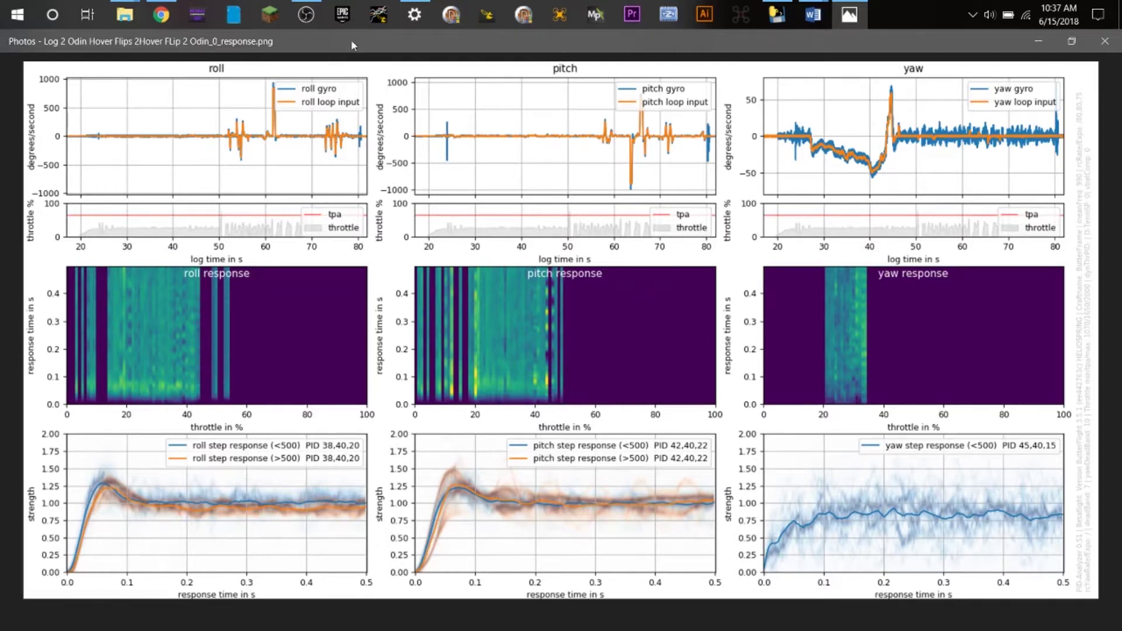
Step: Open the GOPR0071.MP4 flight video from the Videos folder in File Explorer
click(125, 15)
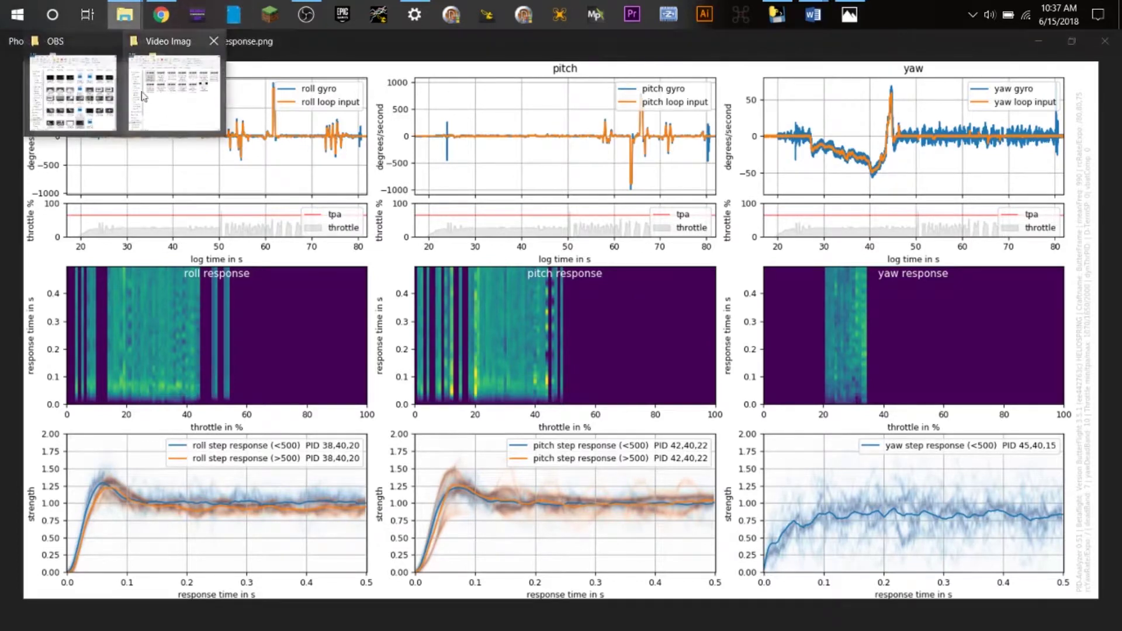
click(94, 104)
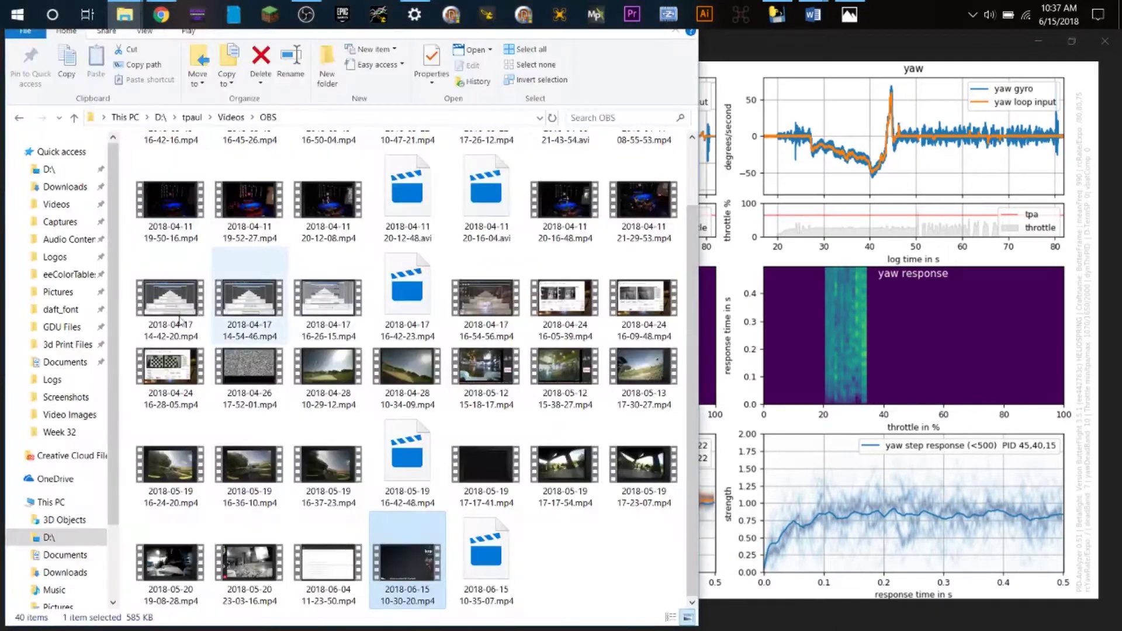
click(58, 433)
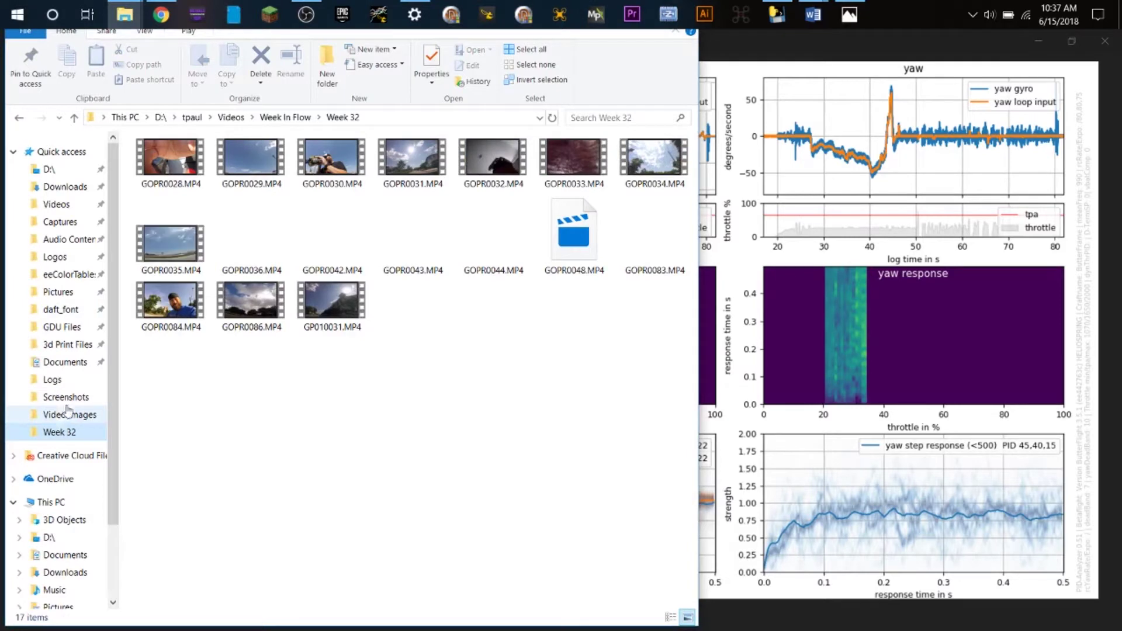
click(56, 204)
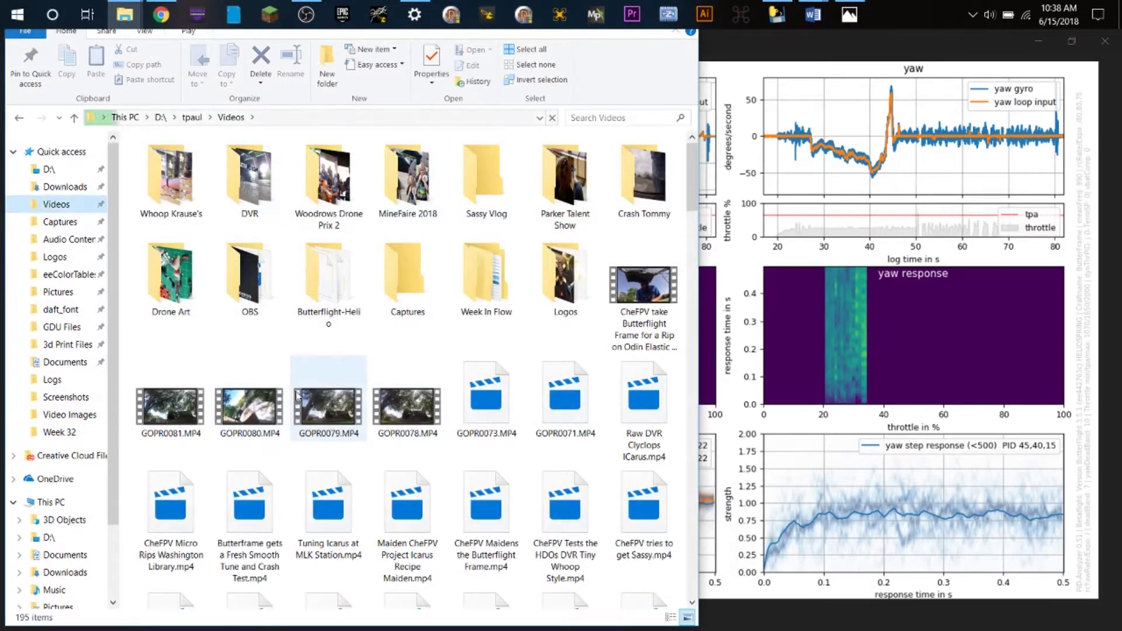
drag(177, 364, 592, 412)
double_click(564, 409)
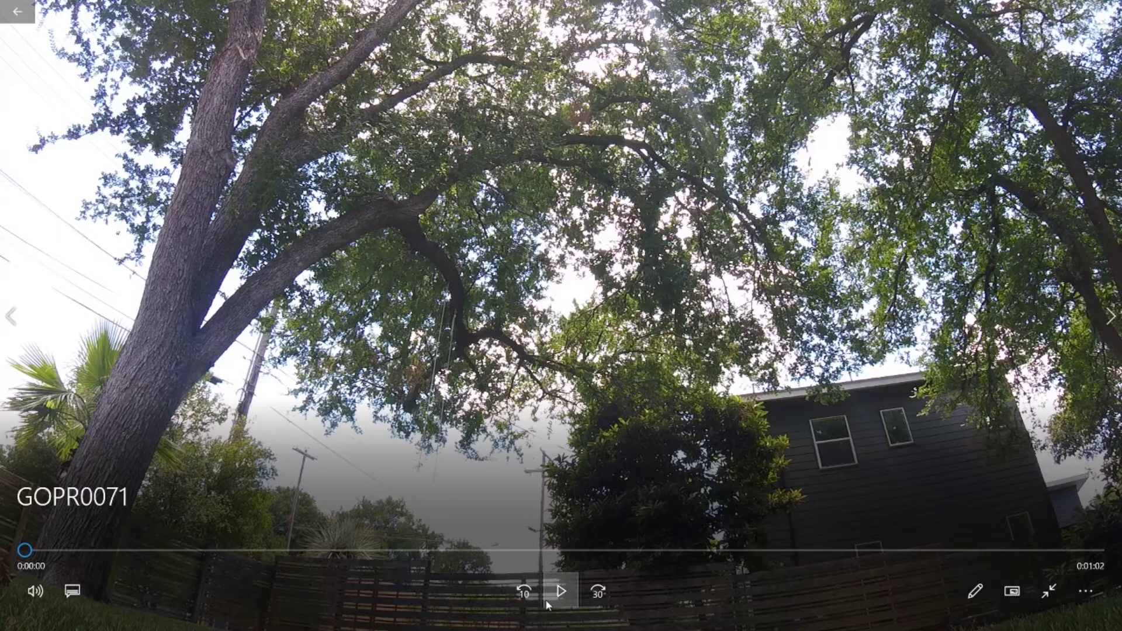
Step: Play the GOPR0071 video and turn its volume all the way down
click(546, 601)
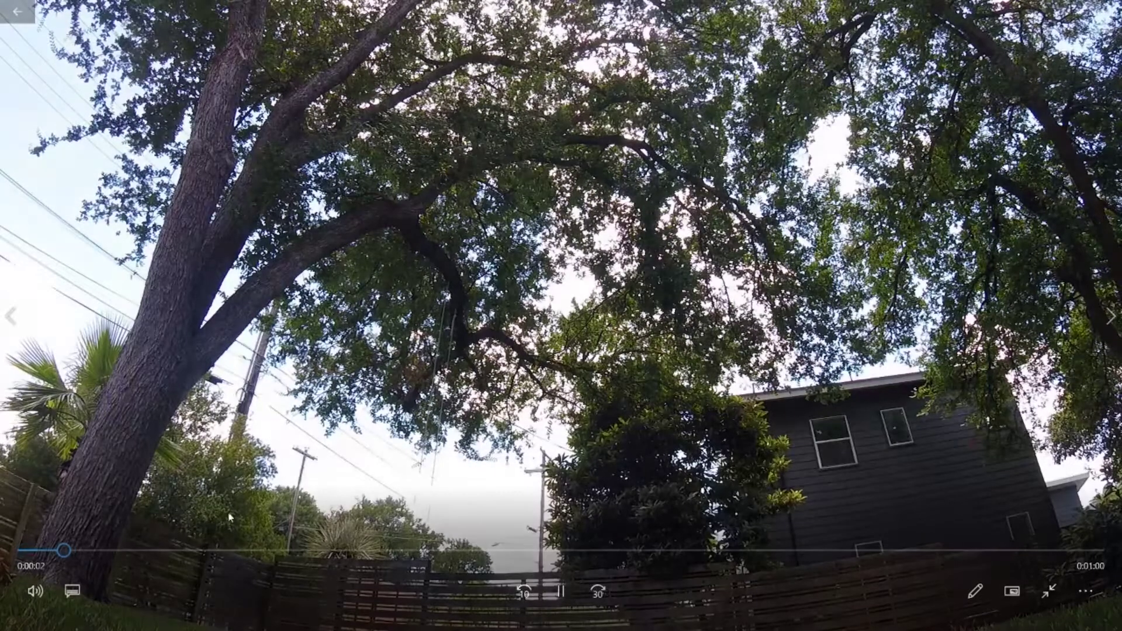
click(35, 591)
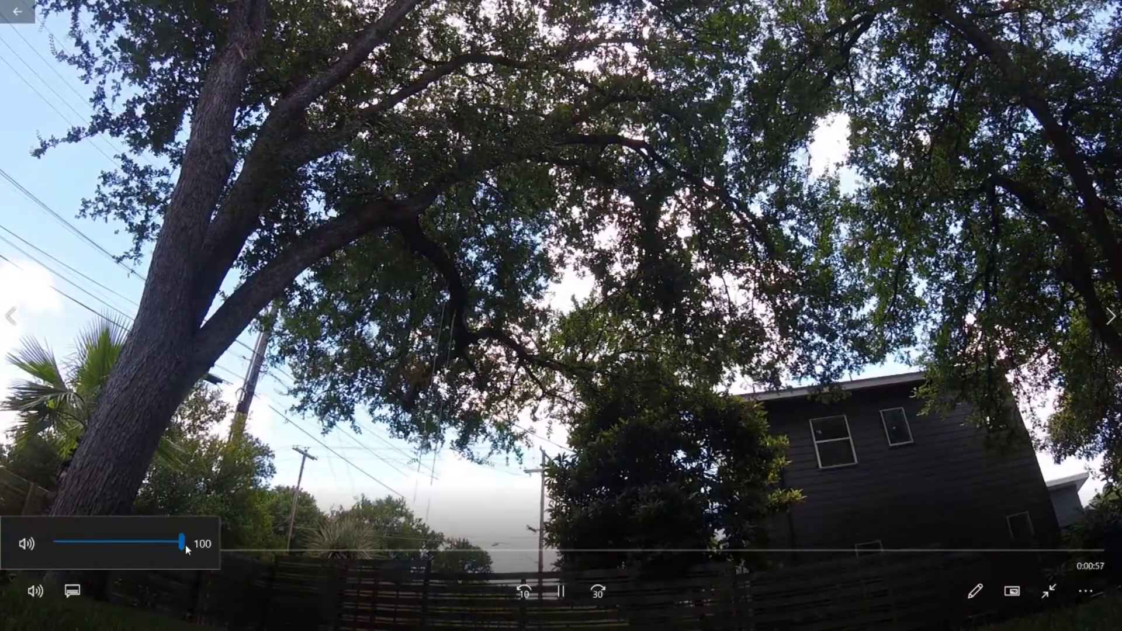
drag(183, 544, 56, 544)
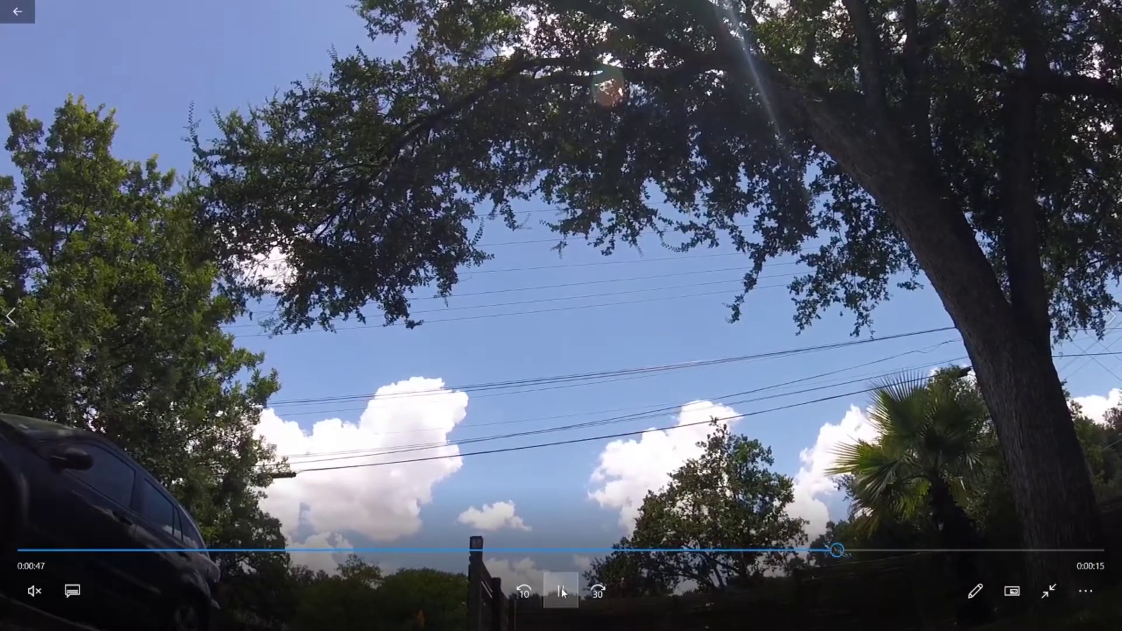
Step: Pause GOPR0071 and switch to the GOPR0073.MP4 video
click(561, 591)
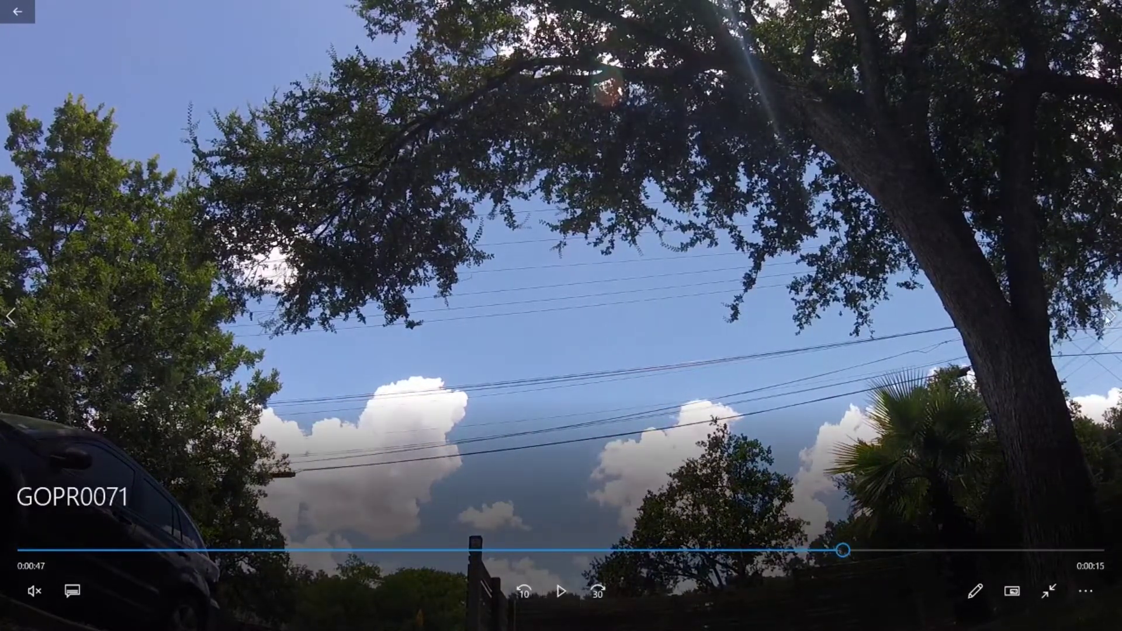
click(1110, 317)
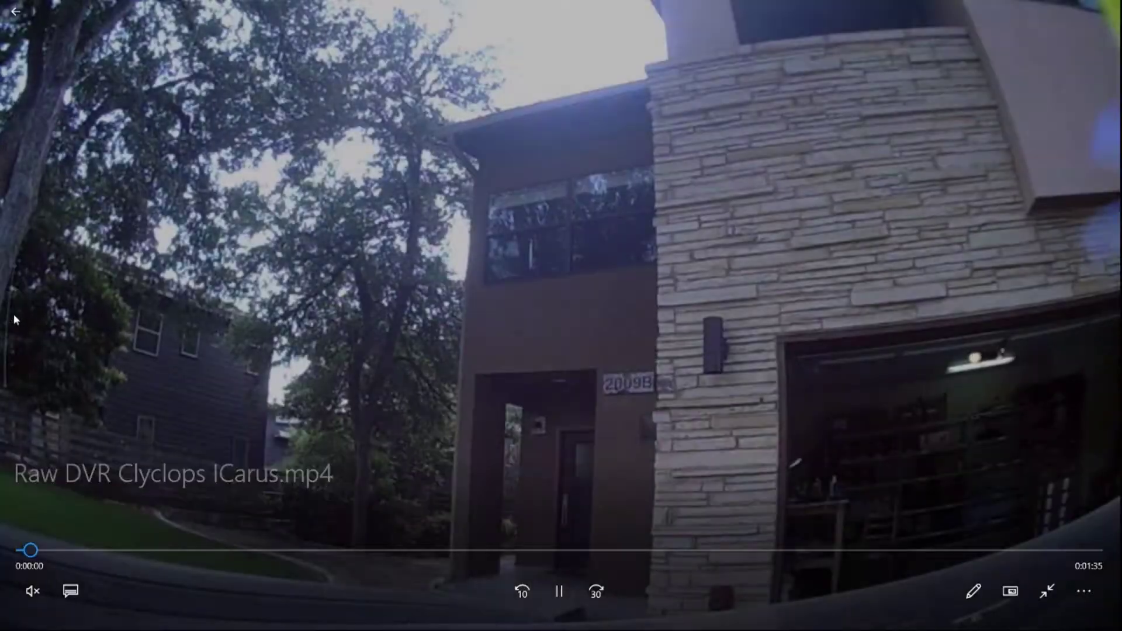
click(13, 317)
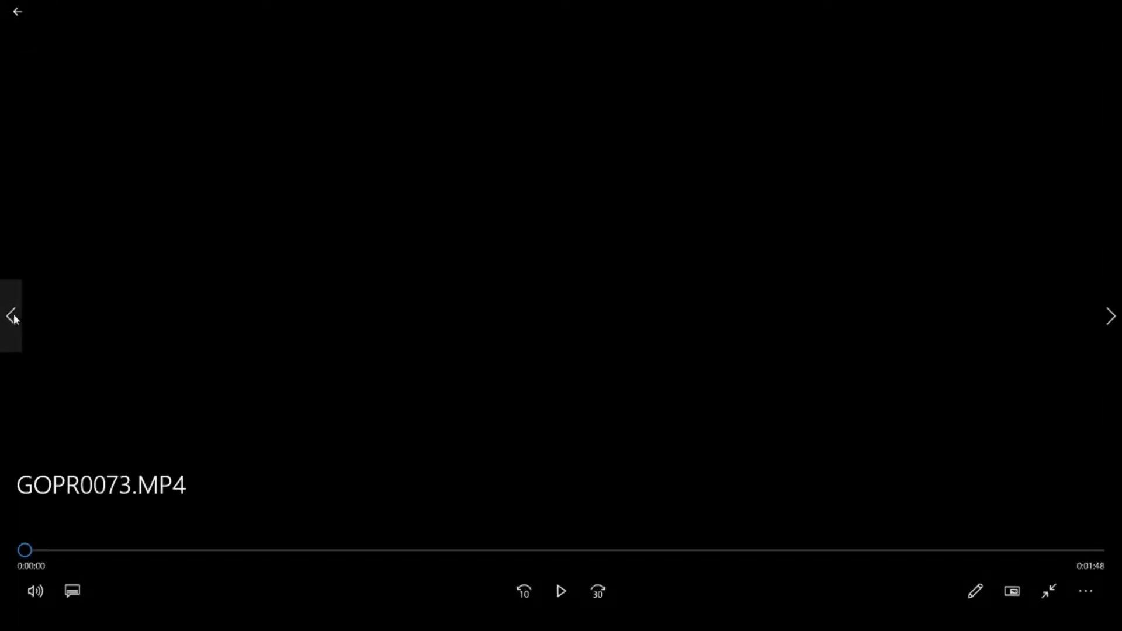
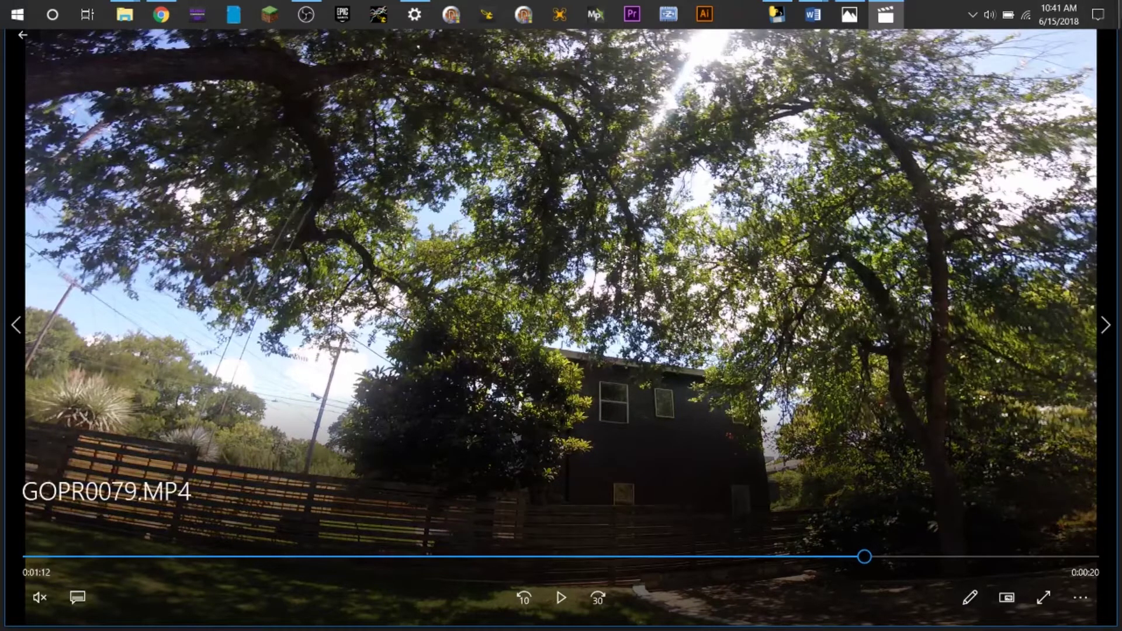
Step: Switch to the PID-Analyzer 0.51 console waiting for a log file path
click(777, 14)
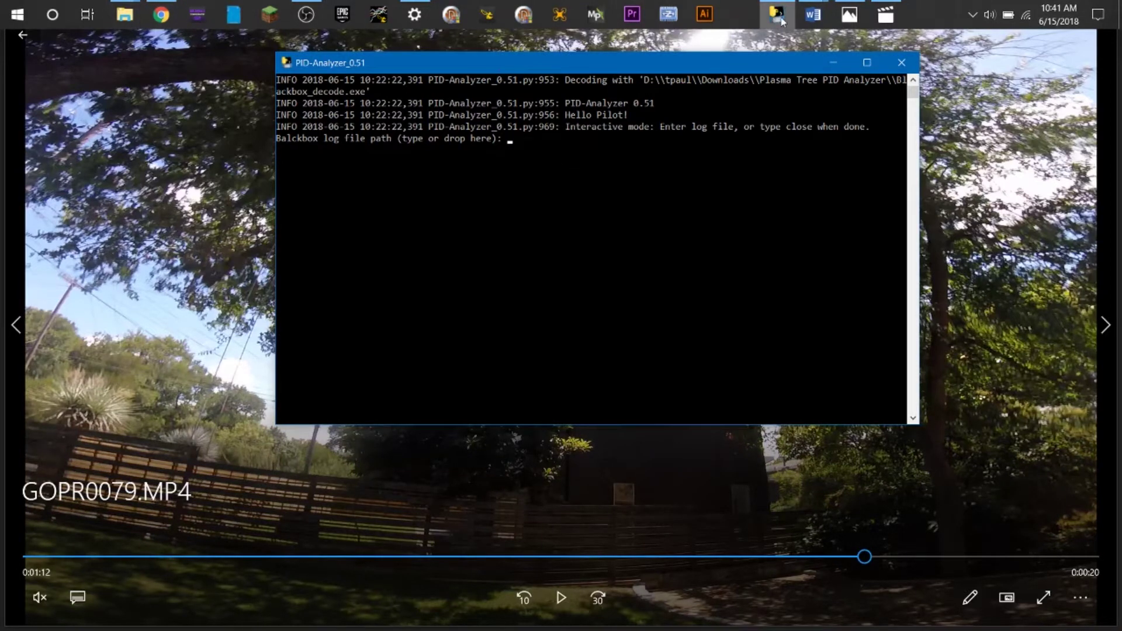
right_click(341, 66)
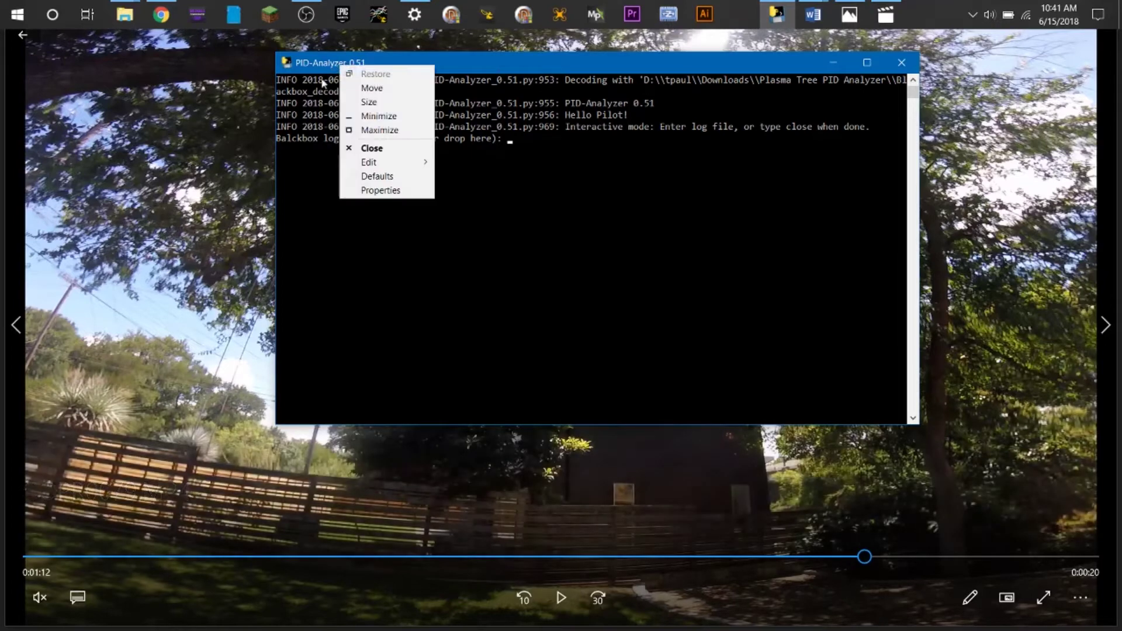
click(517, 65)
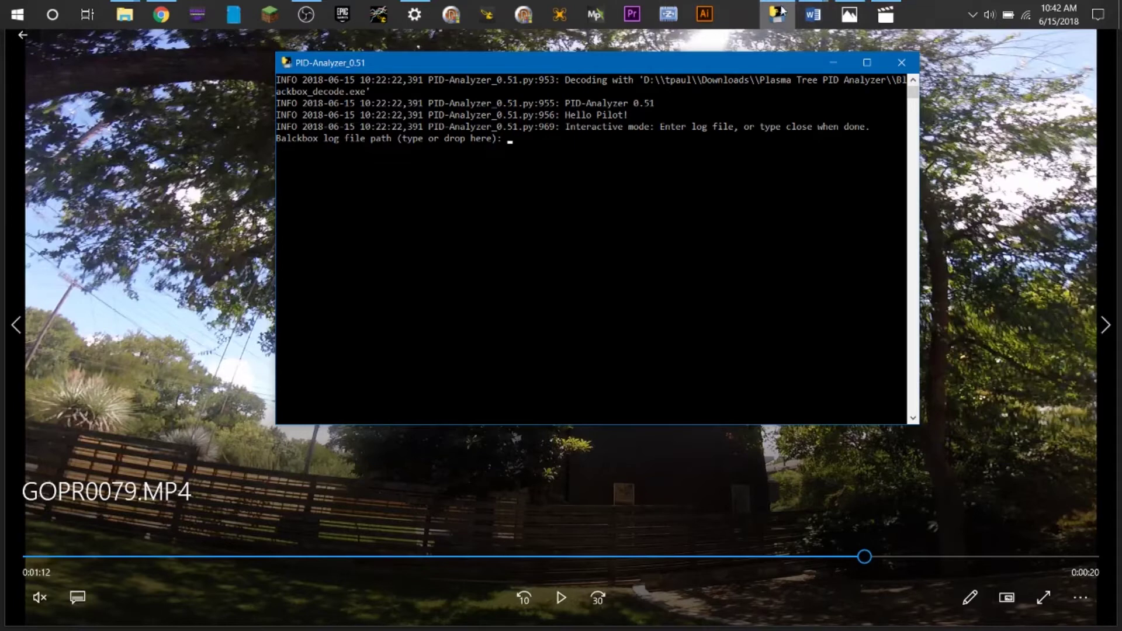
click(826, 91)
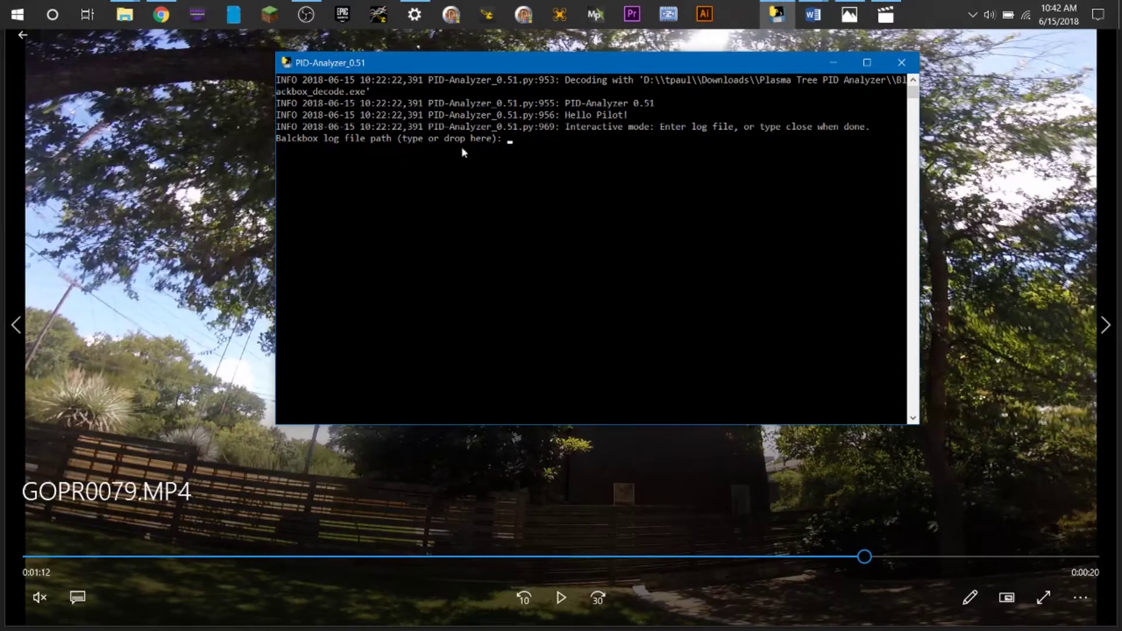
Step: Switch to File Explorer and go to the Logs folder inside Plasma Tree PID Analyzer
mouse_move(125, 14)
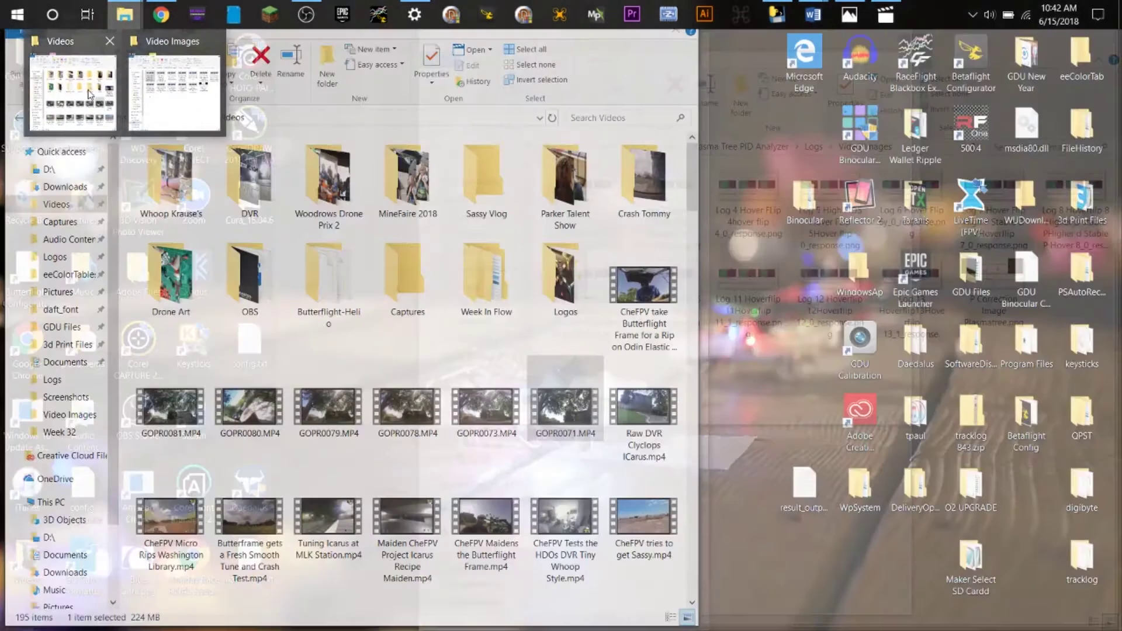
click(89, 94)
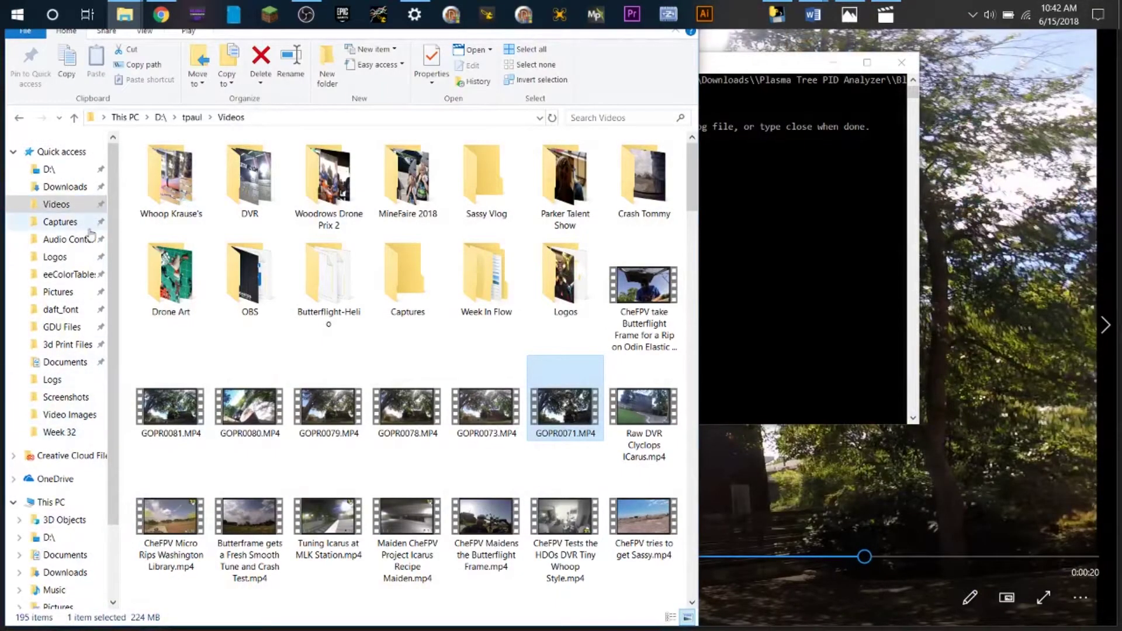
mouse_move(124, 14)
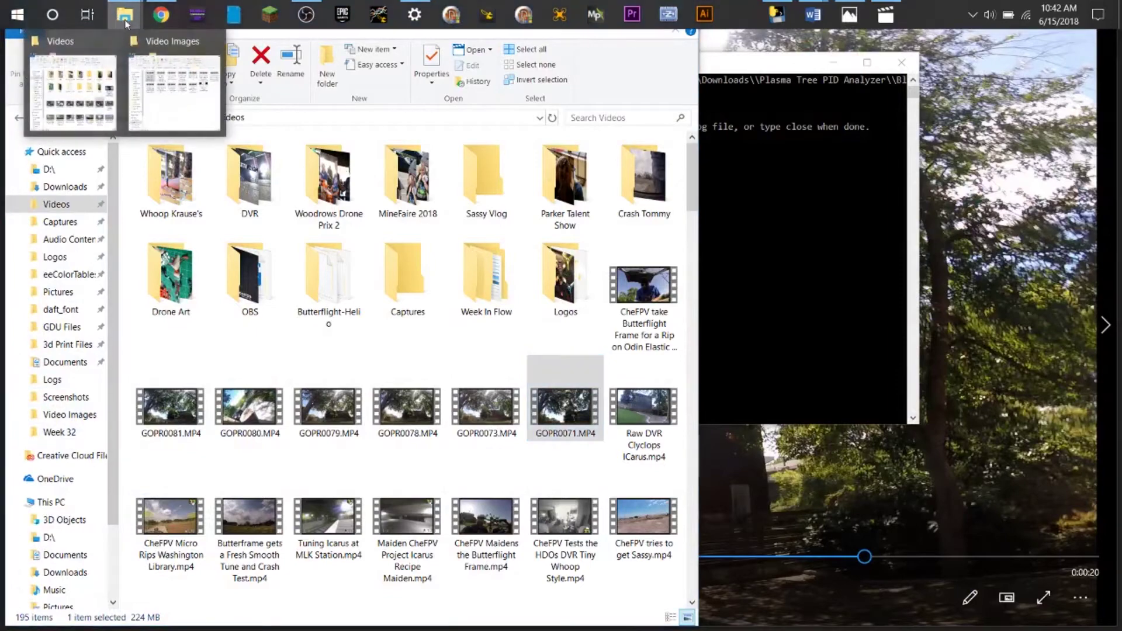
click(173, 75)
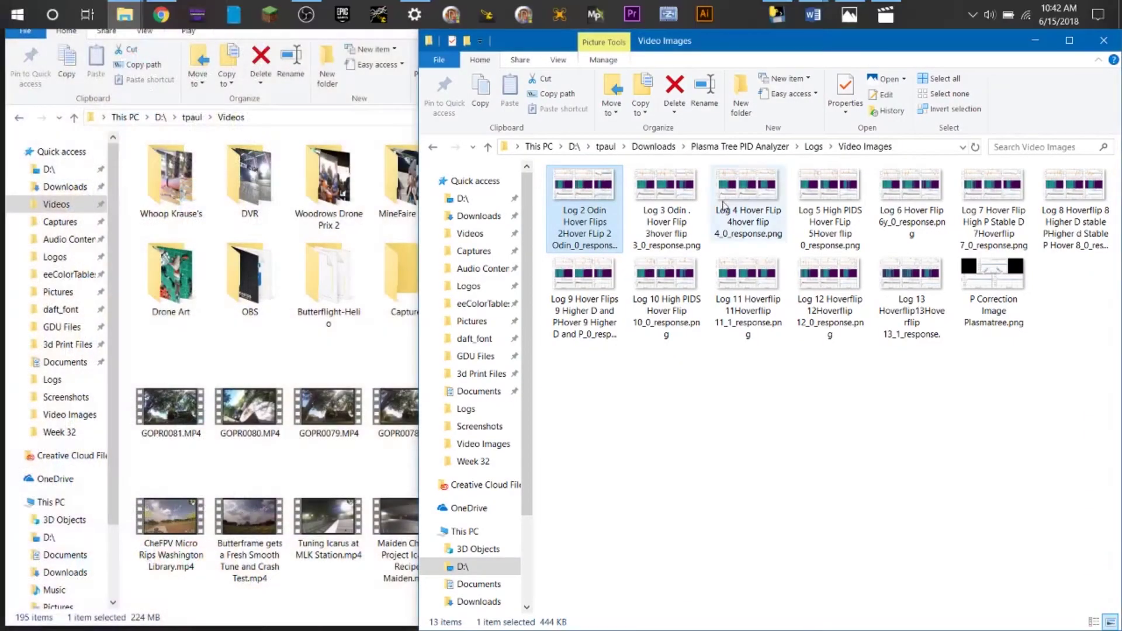
click(488, 148)
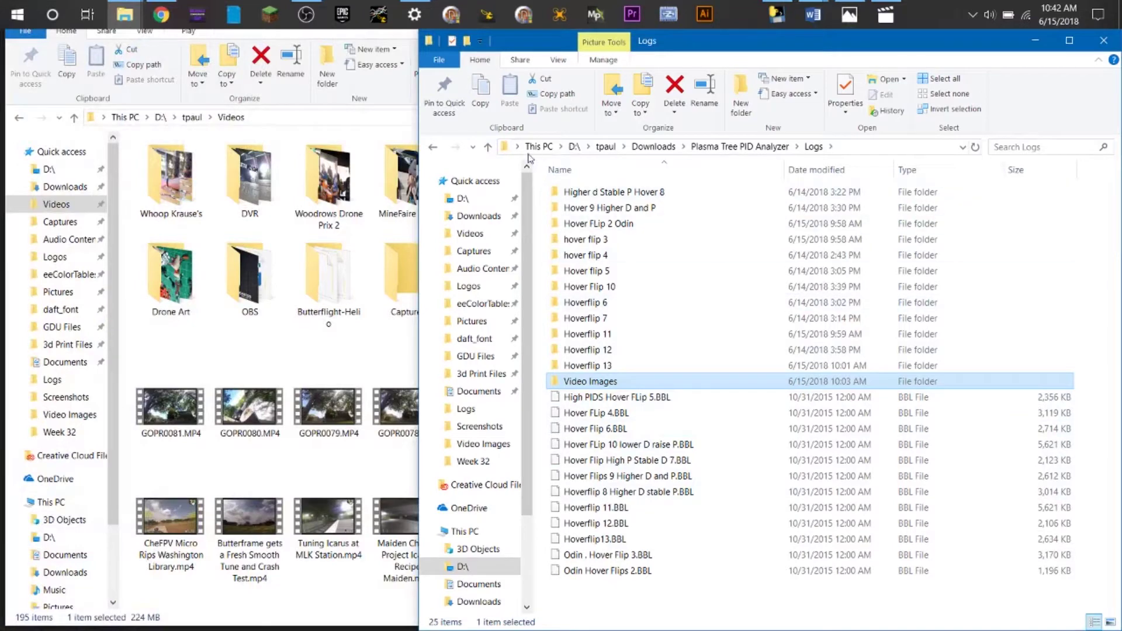
click(759, 147)
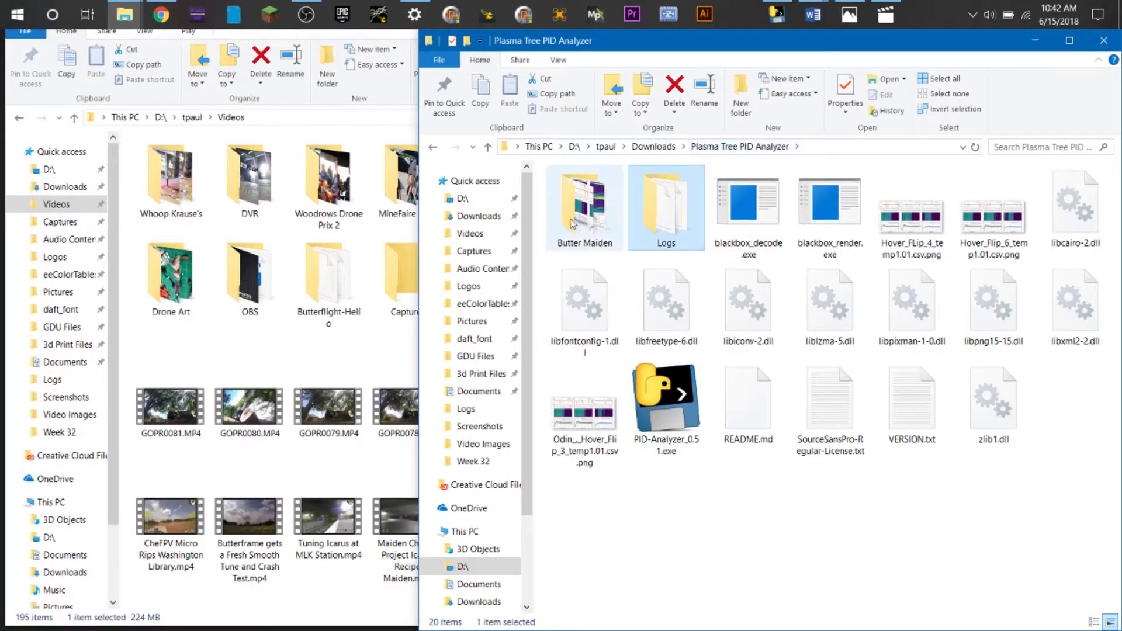
double_click(652, 182)
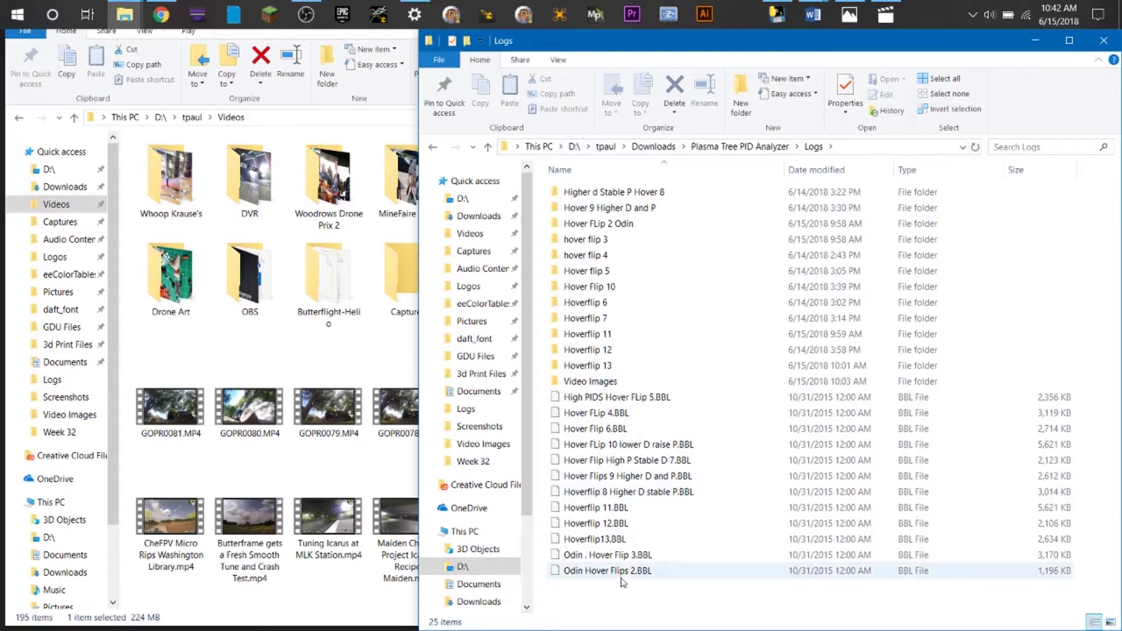
Step: Submit Odin Hover Flips 2.BBL from the Logs folder to PID-Analyzer as the log file
drag(623, 576, 597, 159)
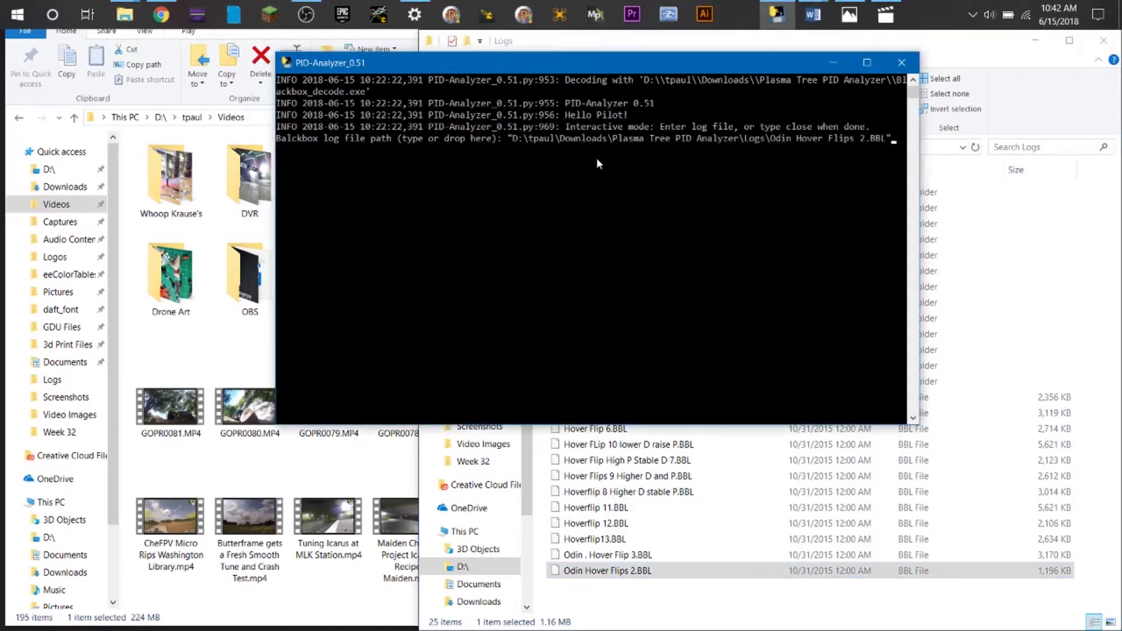
key(Return)
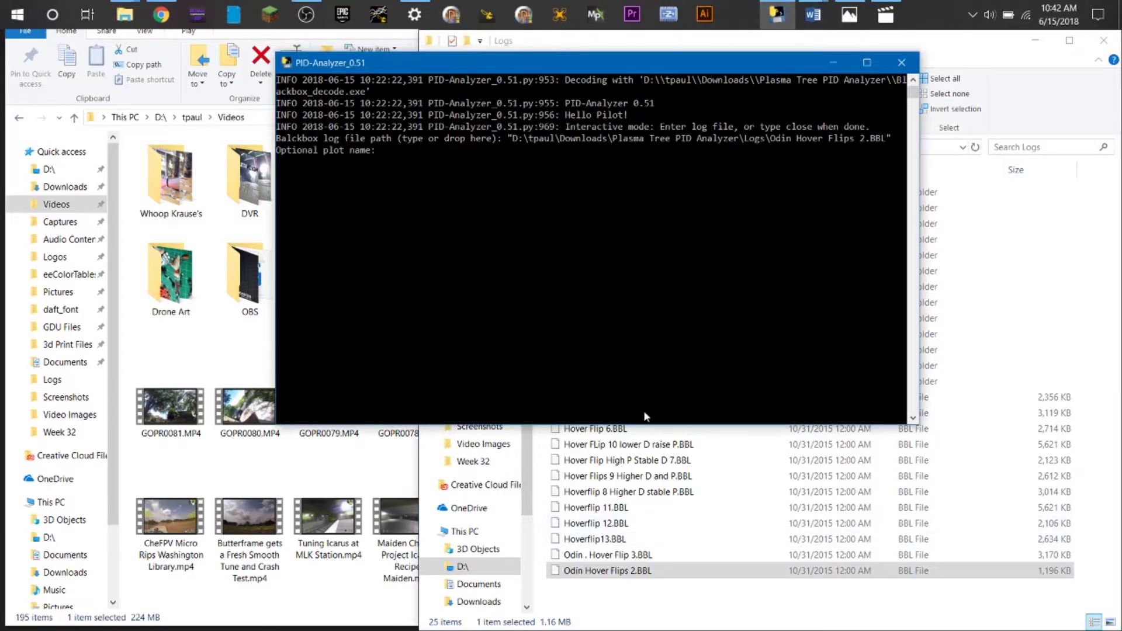
drag(747, 61, 510, 66)
Step: Name the plot Test Video 2 and choose to show the plot window when the analysis is done
click(681, 239)
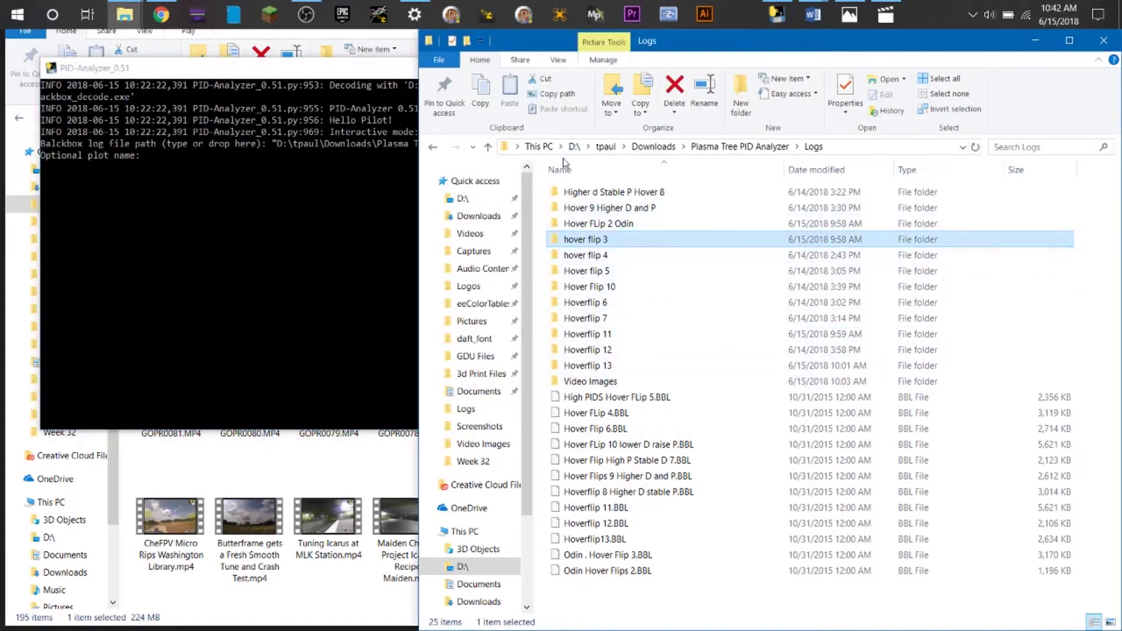
click(270, 174)
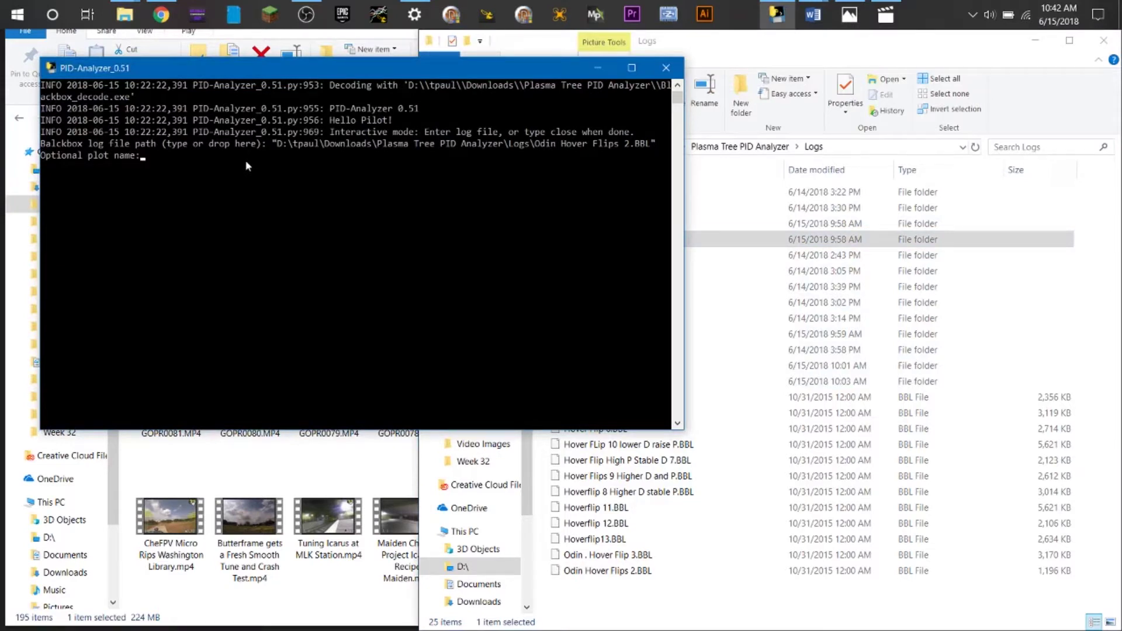
text(Test Video 2)
key(Return)
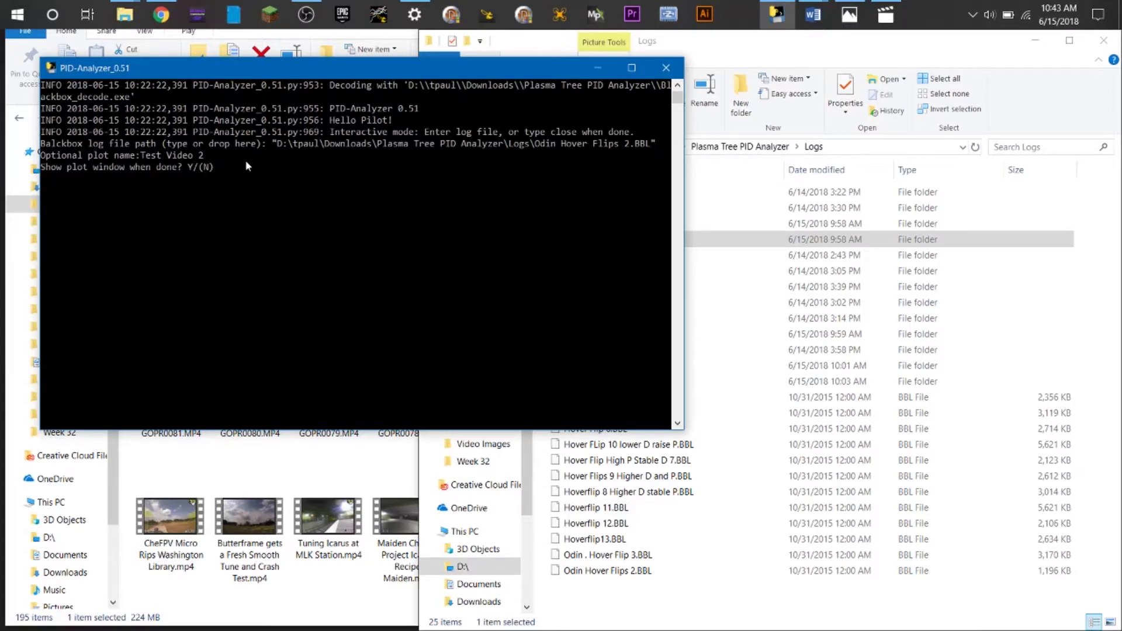
text(y)
key(Return)
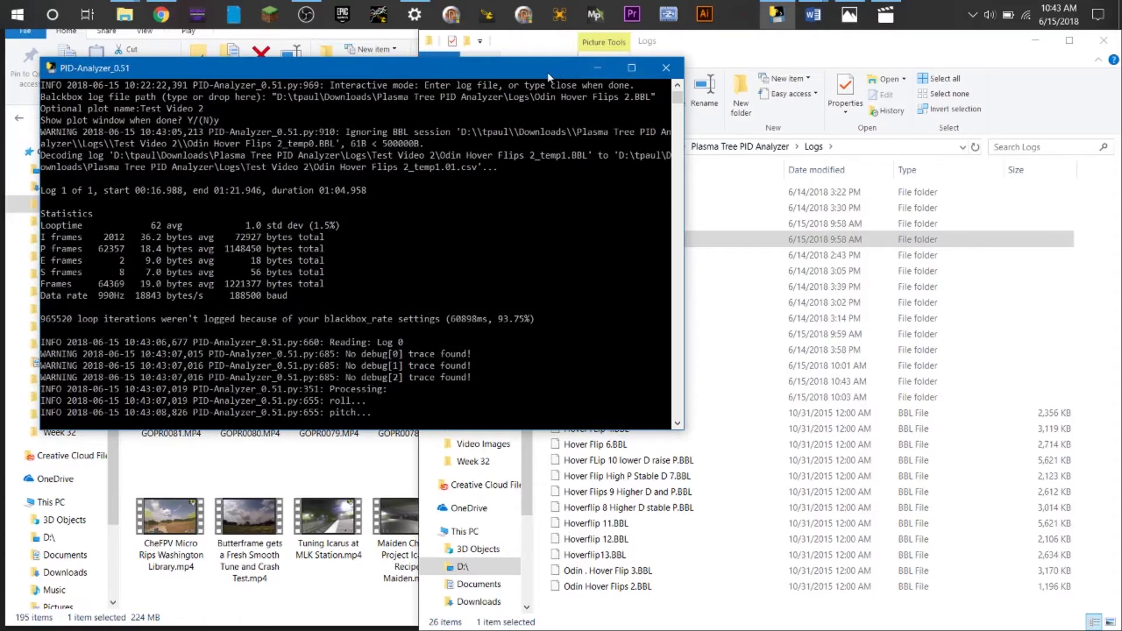
Step: Close the noise plot and maximize the response plot window
drag(629, 65, 857, 50)
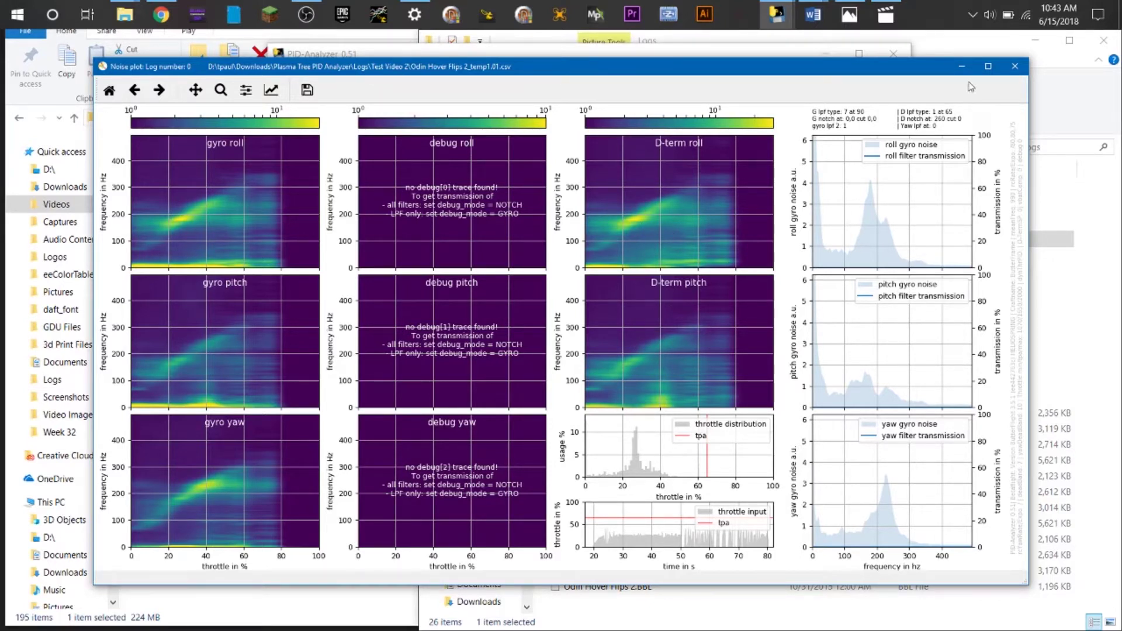
click(1015, 69)
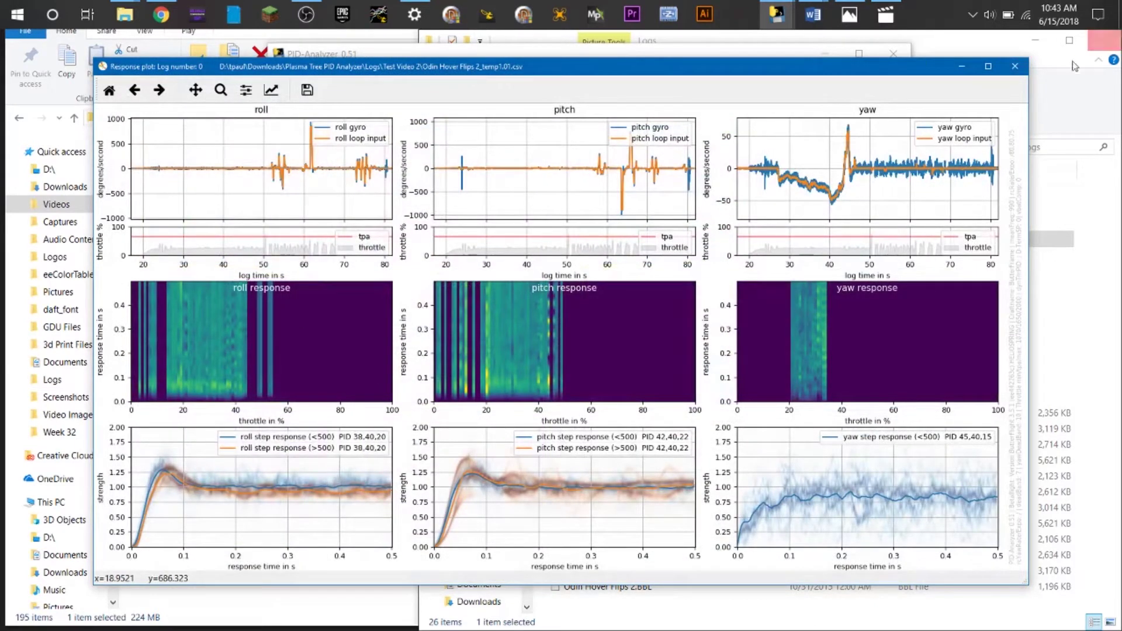
click(988, 66)
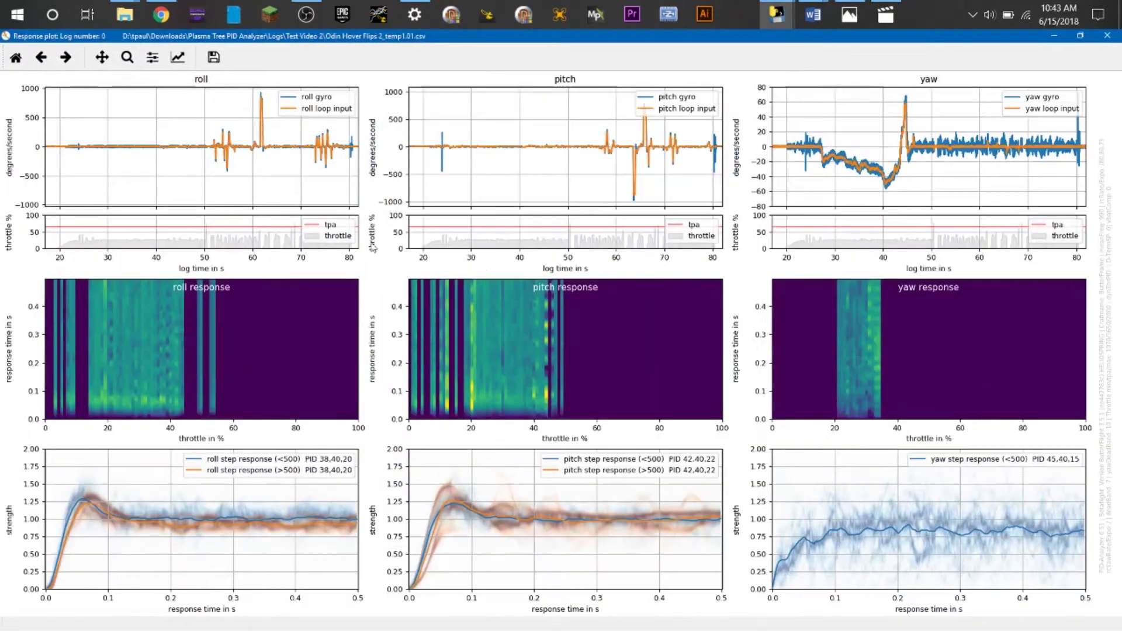
Step: Compare the new response plot with the saved Log 2 Odin Hover Flips response image in Photos
click(846, 16)
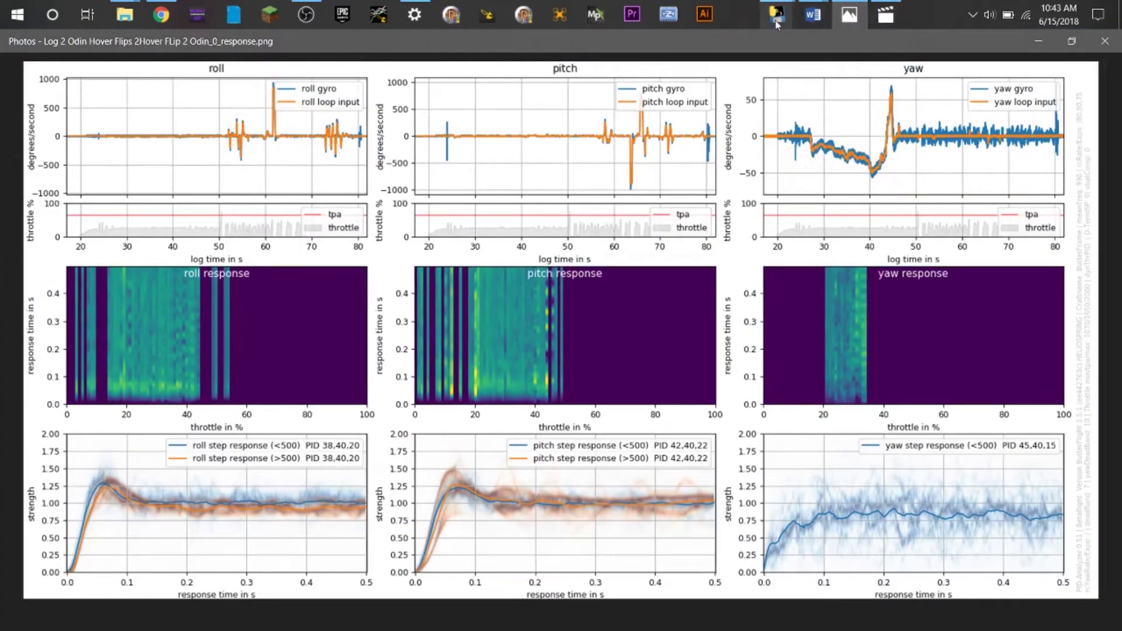
mouse_move(777, 17)
click(846, 108)
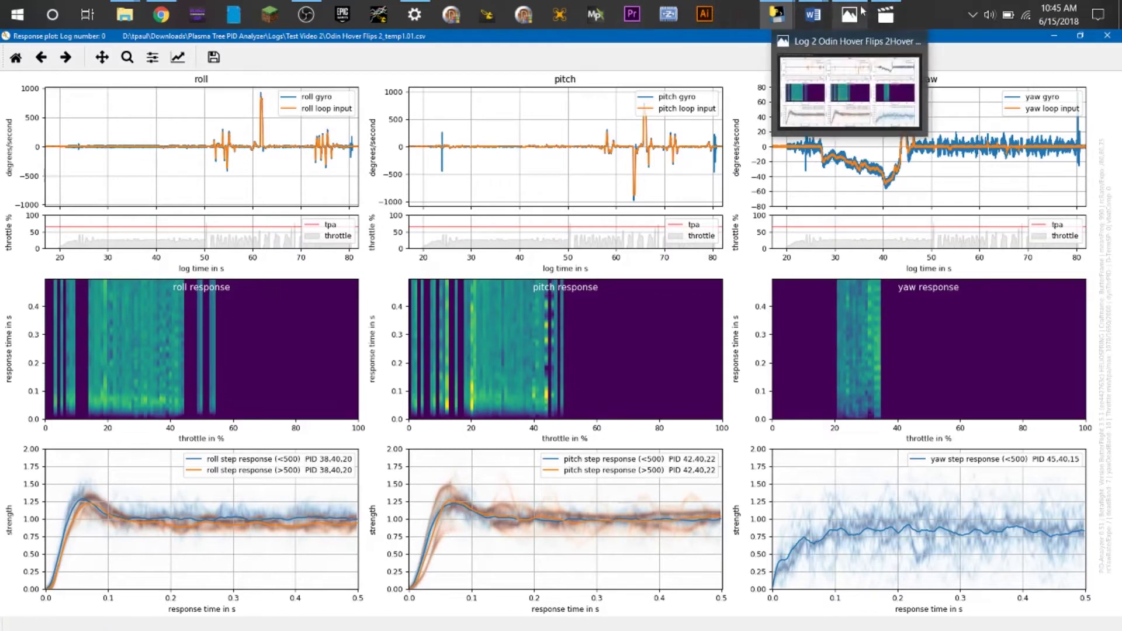
click(862, 11)
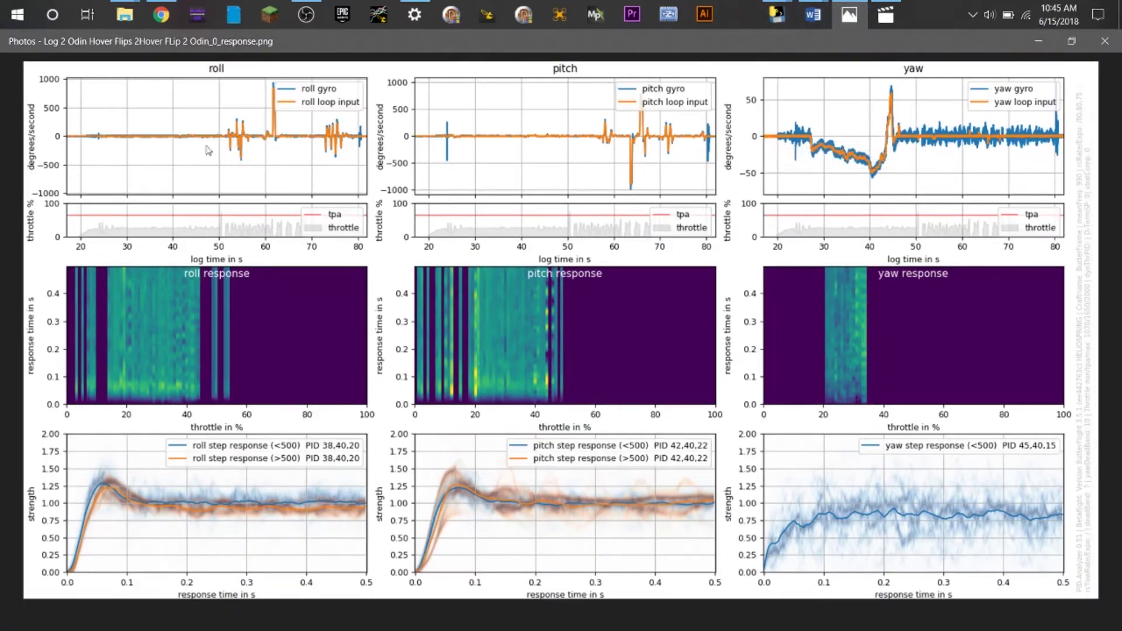
Step: Browse ahead to P Correction Image Plasmatree.png and examine how lower and higher P change the roll step response
click(1082, 342)
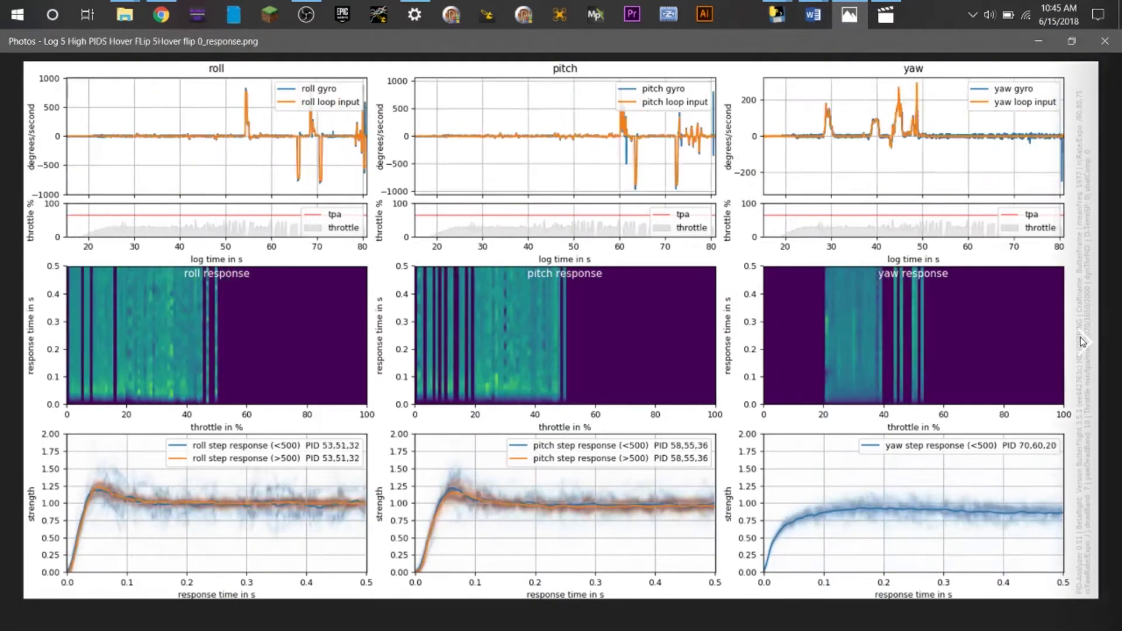
click(1082, 342)
click(1082, 342)
click(1082, 342)
scroll(708, 309, up, 2)
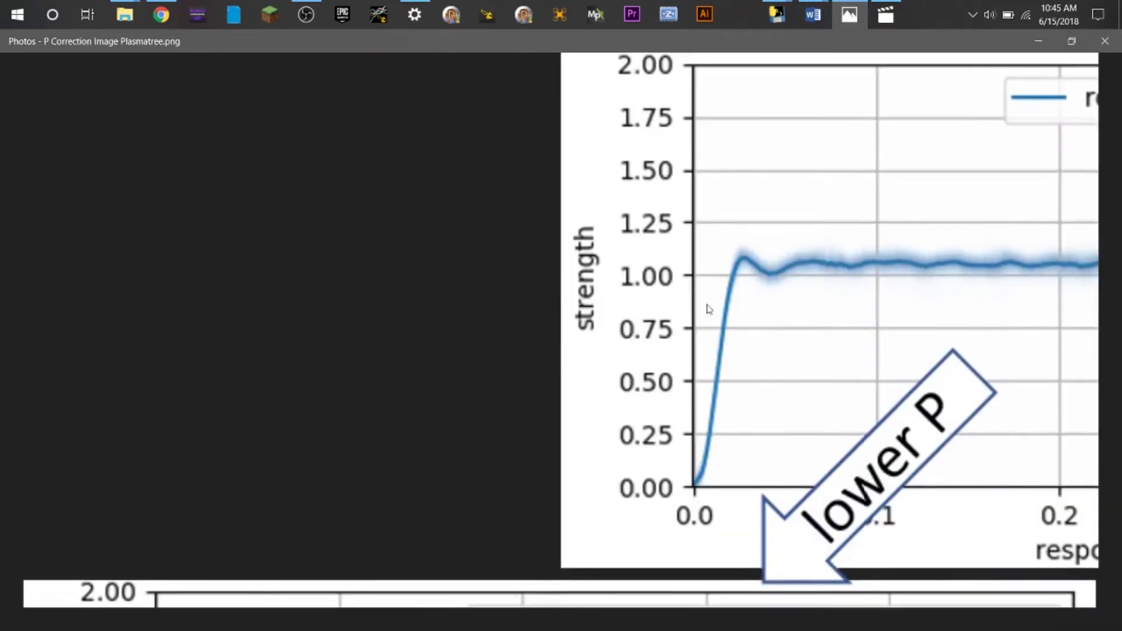
scroll(1, 279, down, 2)
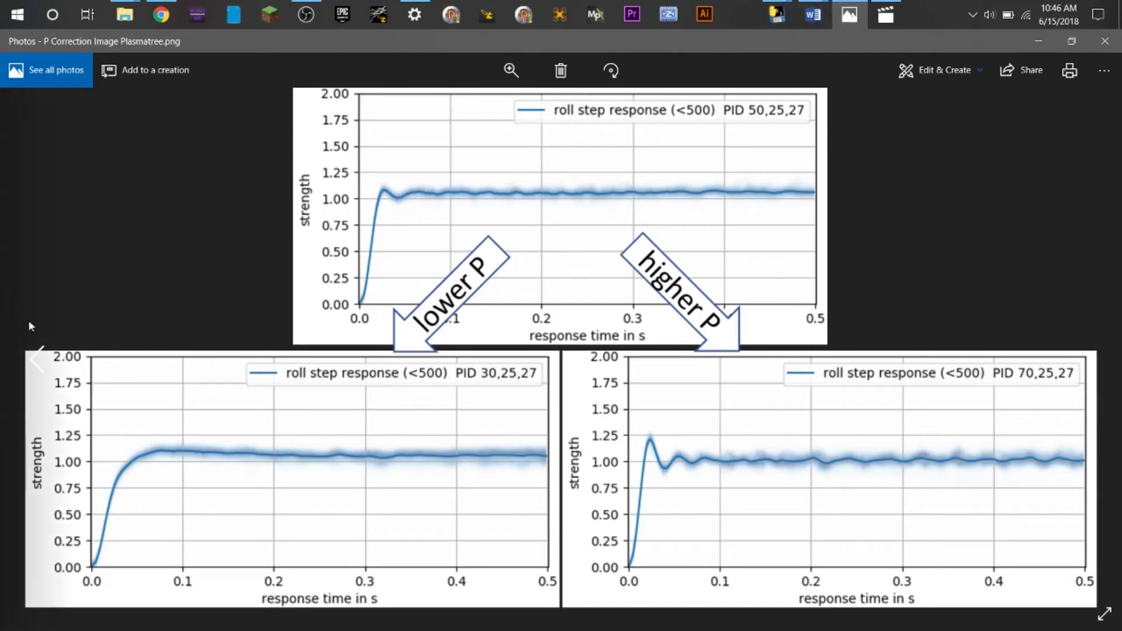
Step: Go back to the Log 2 Odin Hover Flips response image and review its roll, pitch and yaw step responses
click(40, 351)
click(40, 350)
click(40, 351)
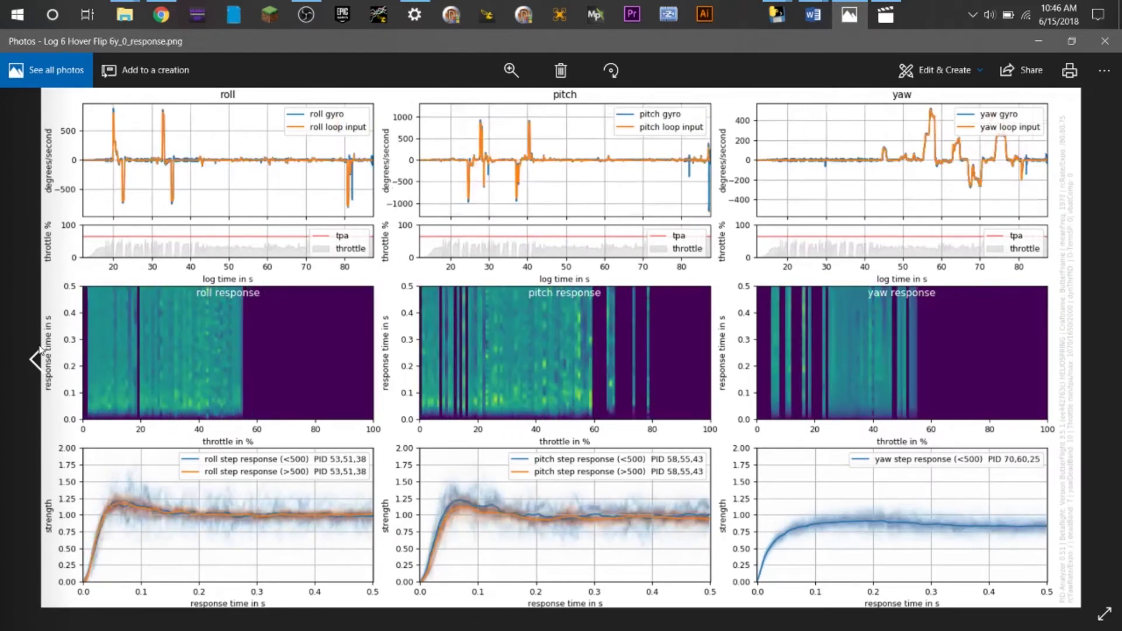
click(39, 351)
click(39, 351)
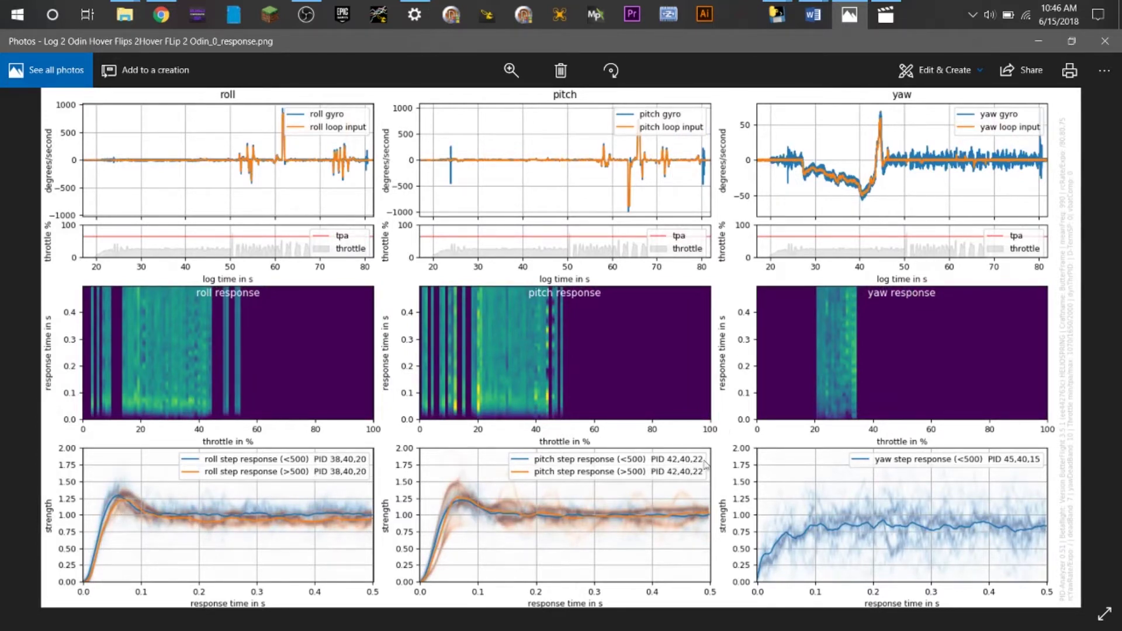
Step: Compare the Log 3 Odin Hover Flip response image with the Log 4 Hover Flip response image
click(1087, 353)
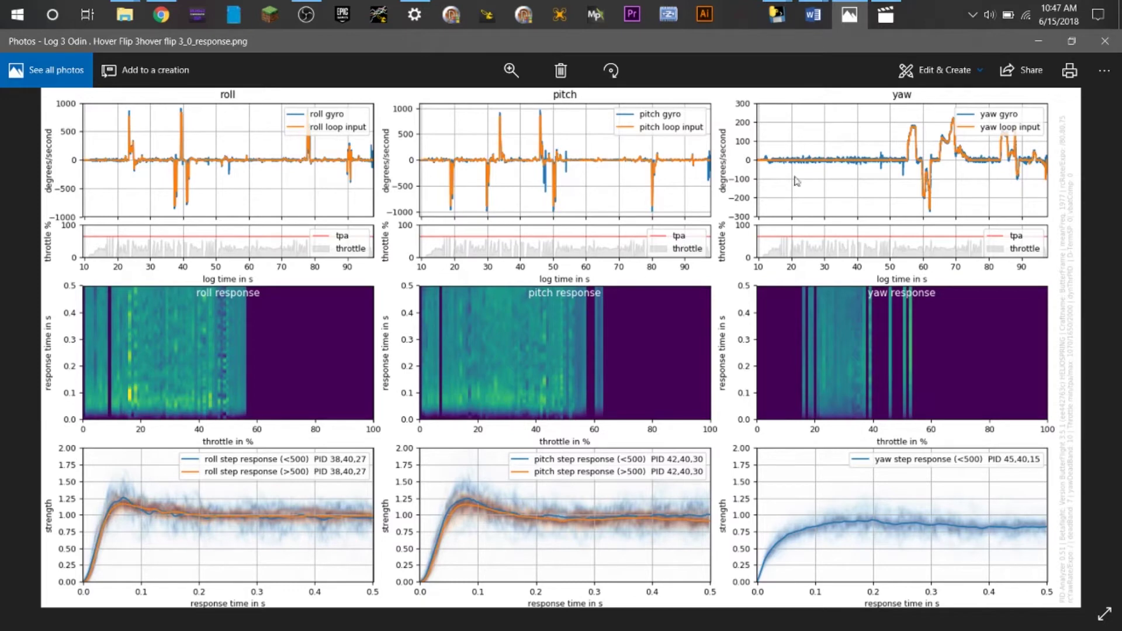
mouse_move(1084, 364)
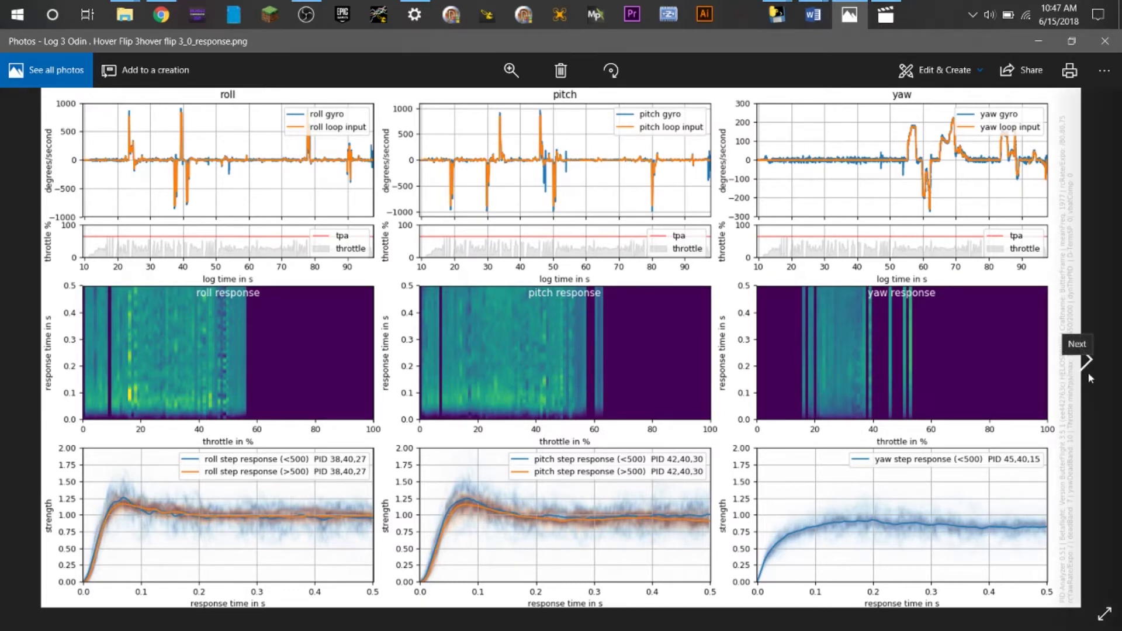
click(1083, 373)
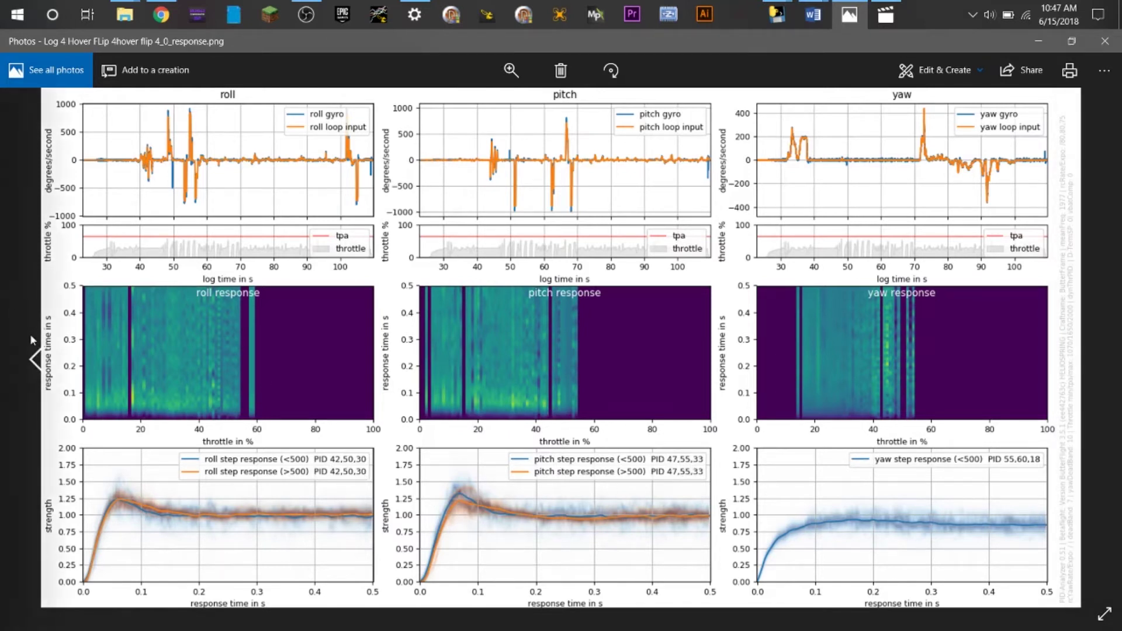
click(35, 375)
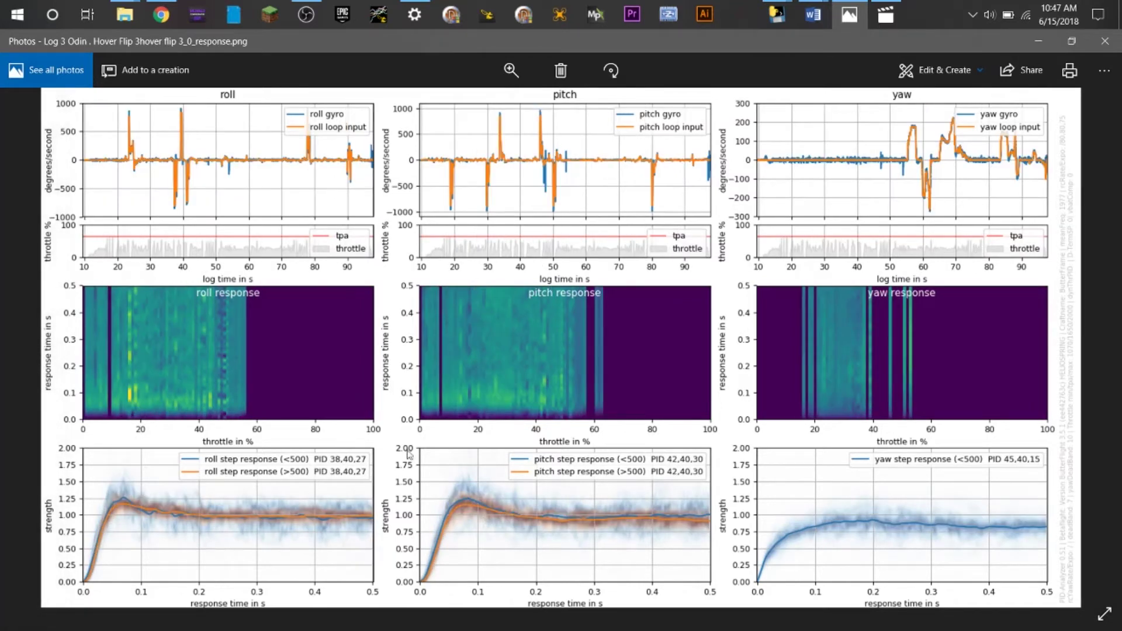
click(1086, 359)
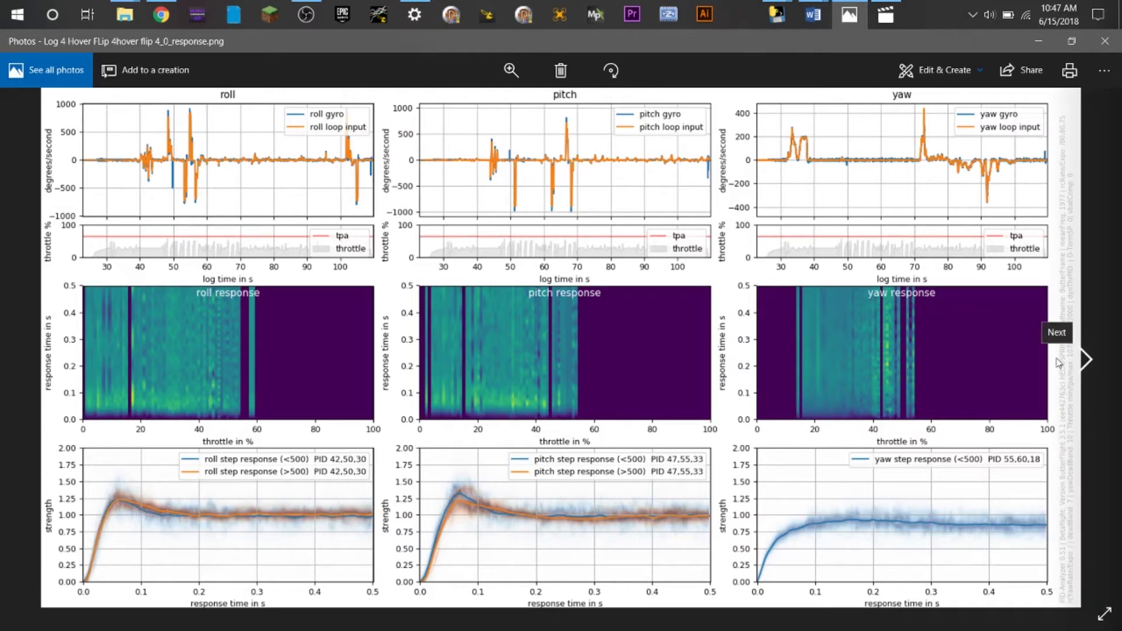
Step: Review the response images of Log 5, Log 6 and Log 7 in sequence to compare their step responses
click(1084, 359)
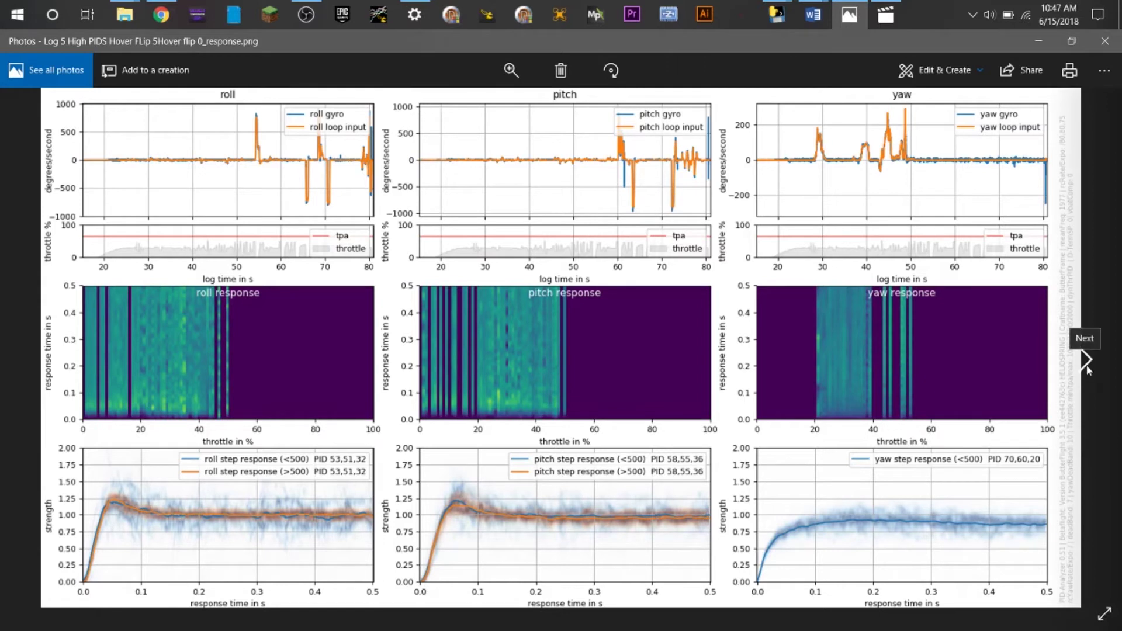
click(1086, 361)
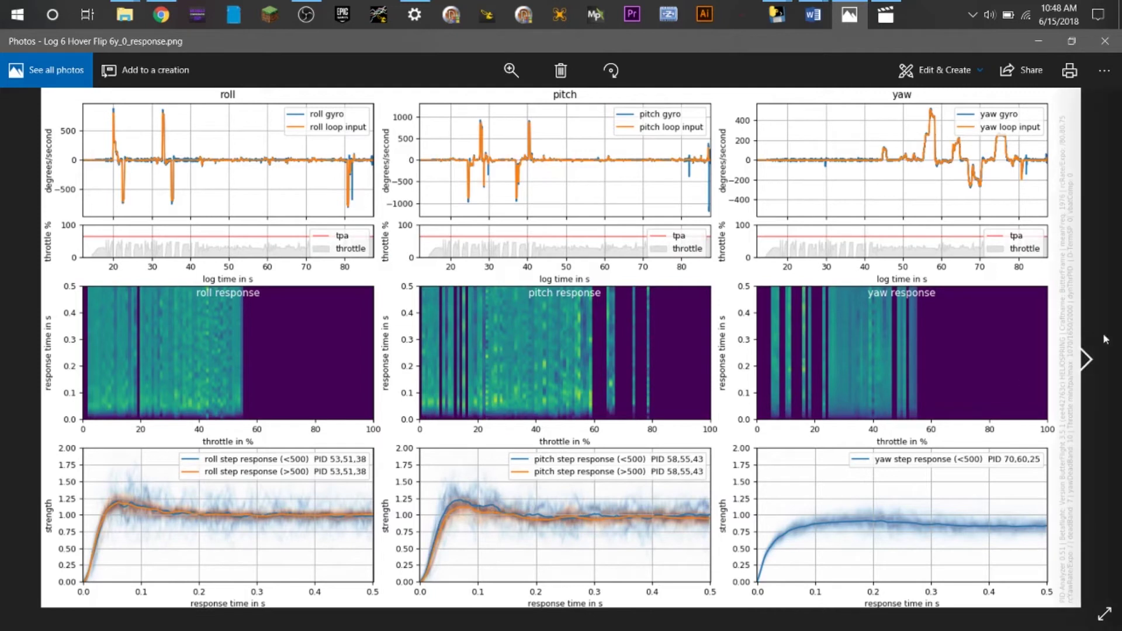
click(1088, 359)
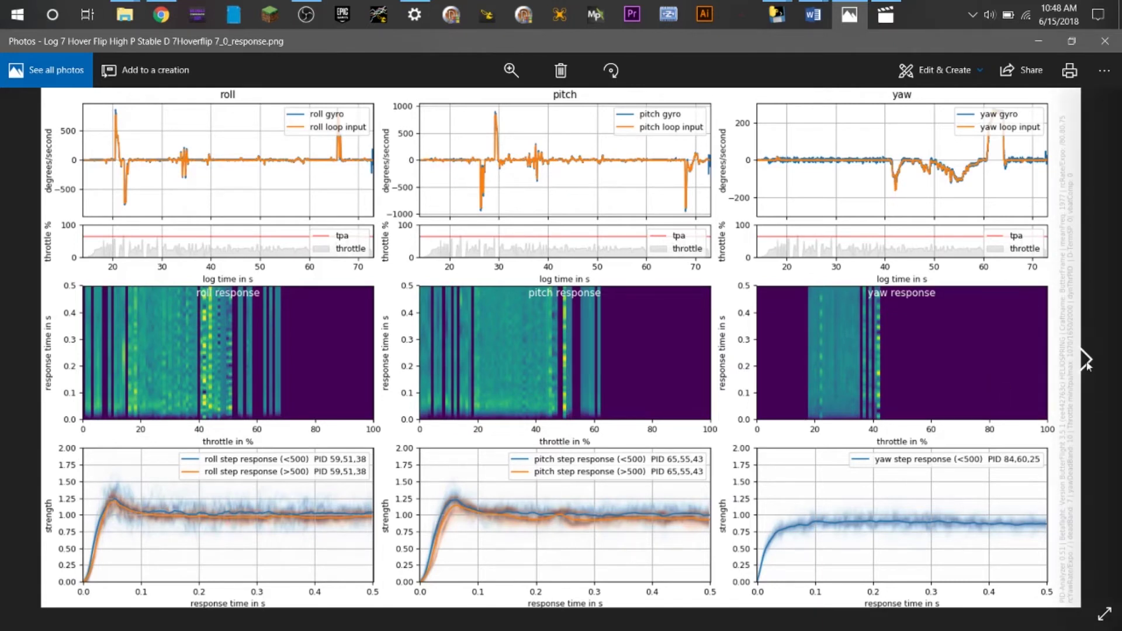
Step: Review the Log 8 response image and compare the Log 9 response image with Log 10 High PIDS Hover Flip
click(1086, 364)
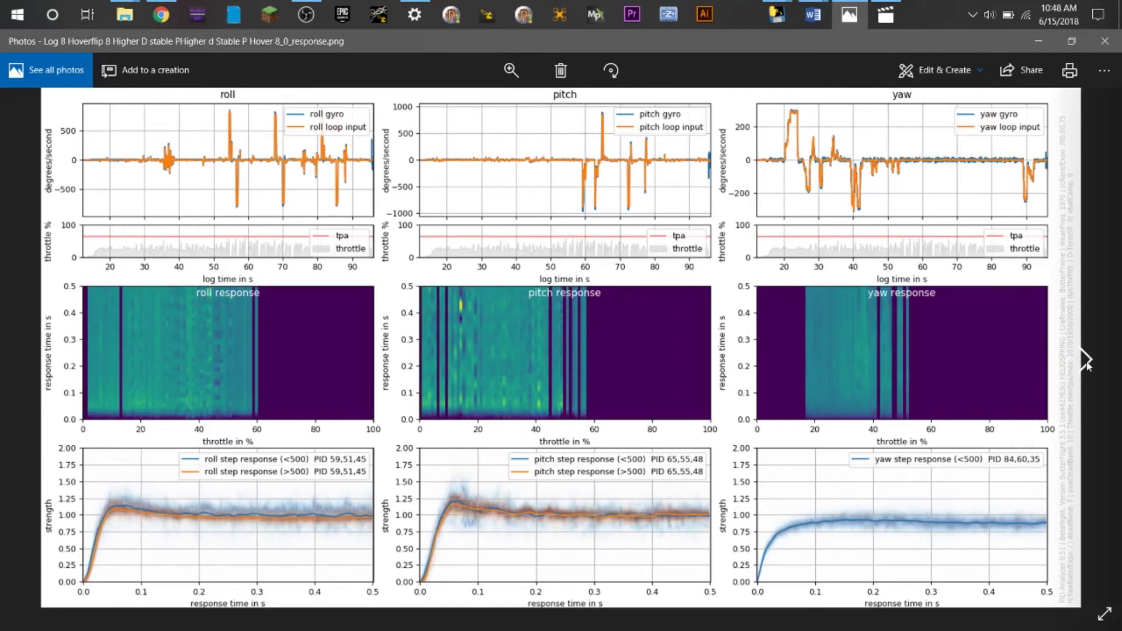
click(1086, 364)
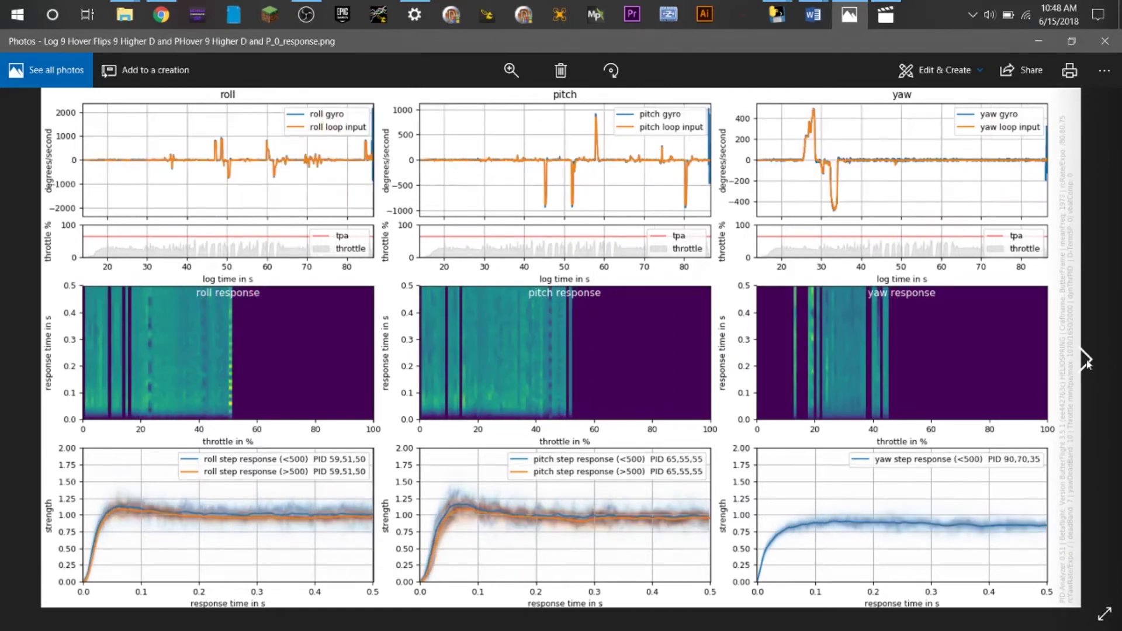
click(1086, 364)
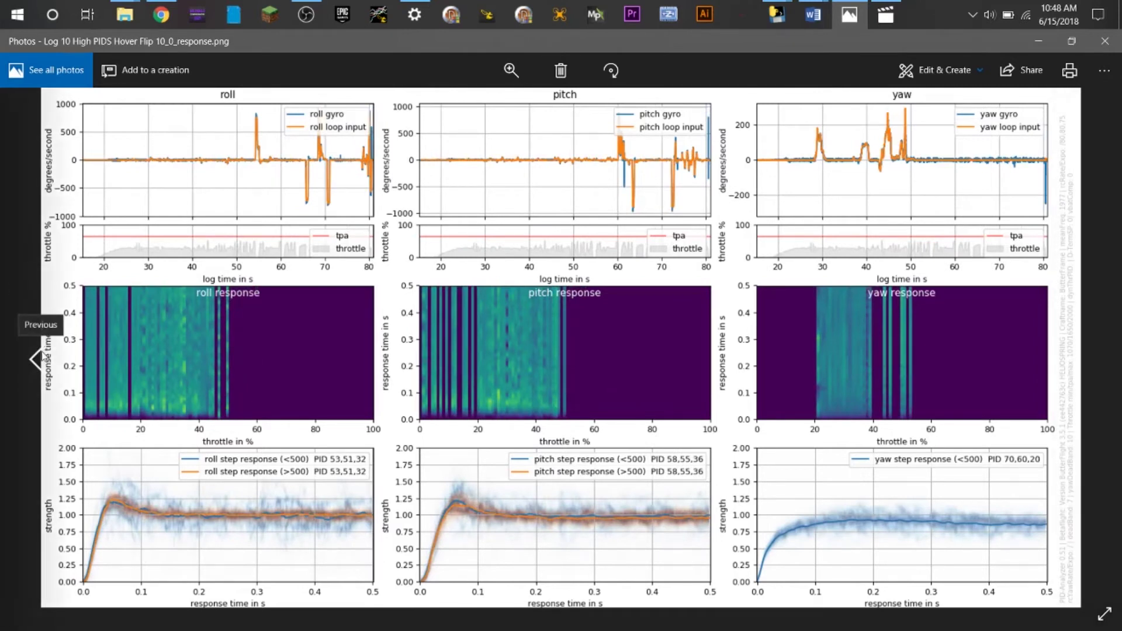
click(36, 359)
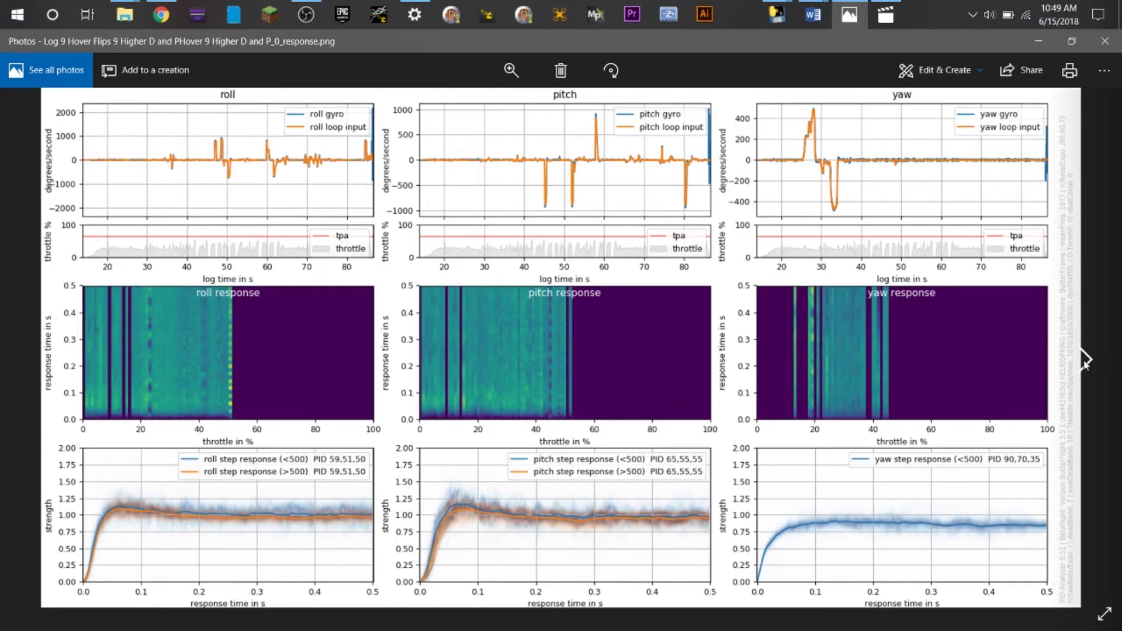
click(1085, 359)
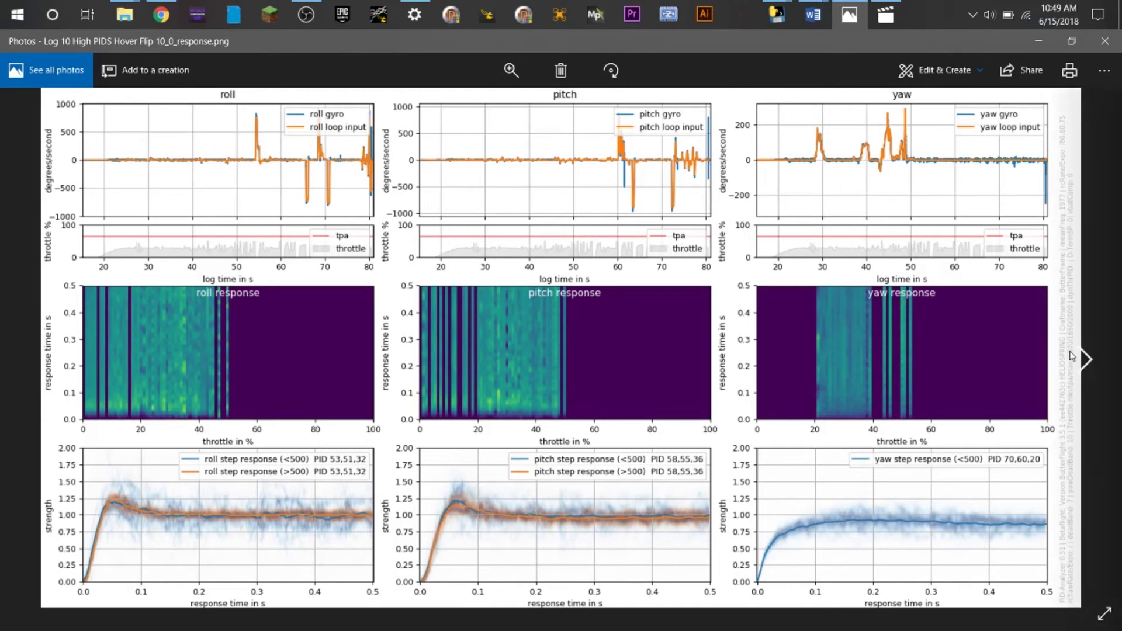
Step: Review the Log 11, Log 12 and Log 13 hover-flip response images in sequence
click(1080, 359)
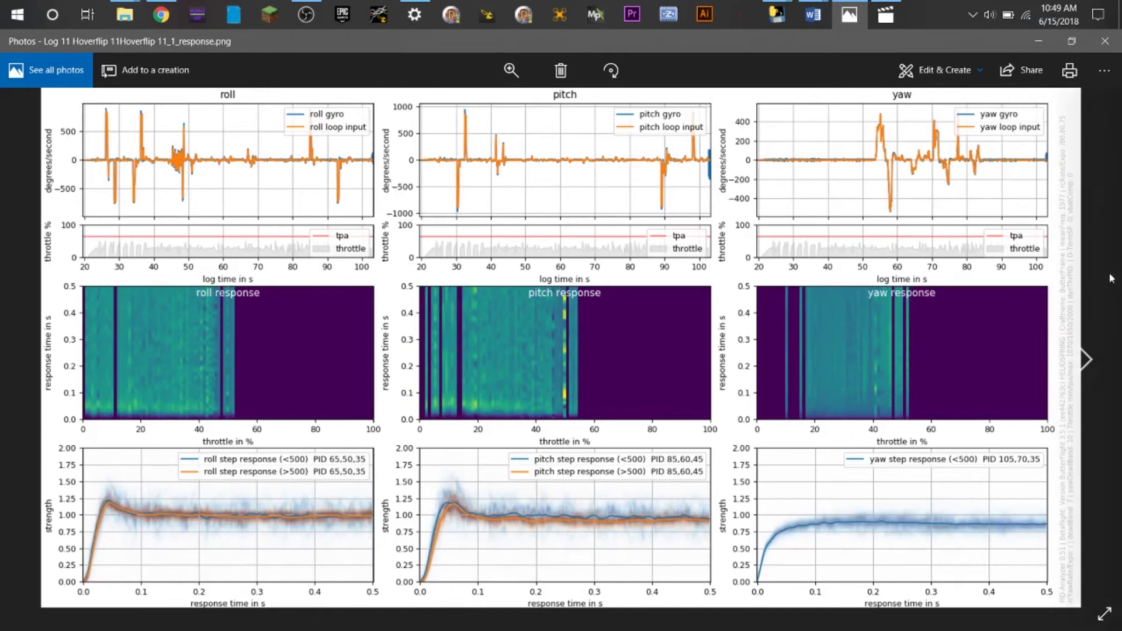
click(1080, 358)
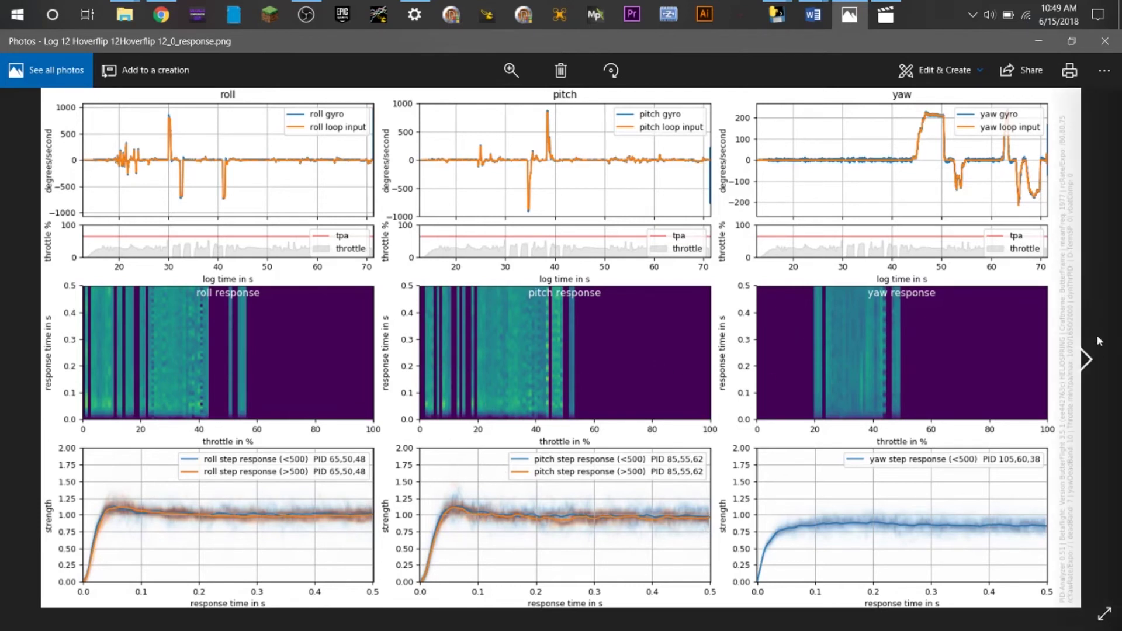
click(1085, 358)
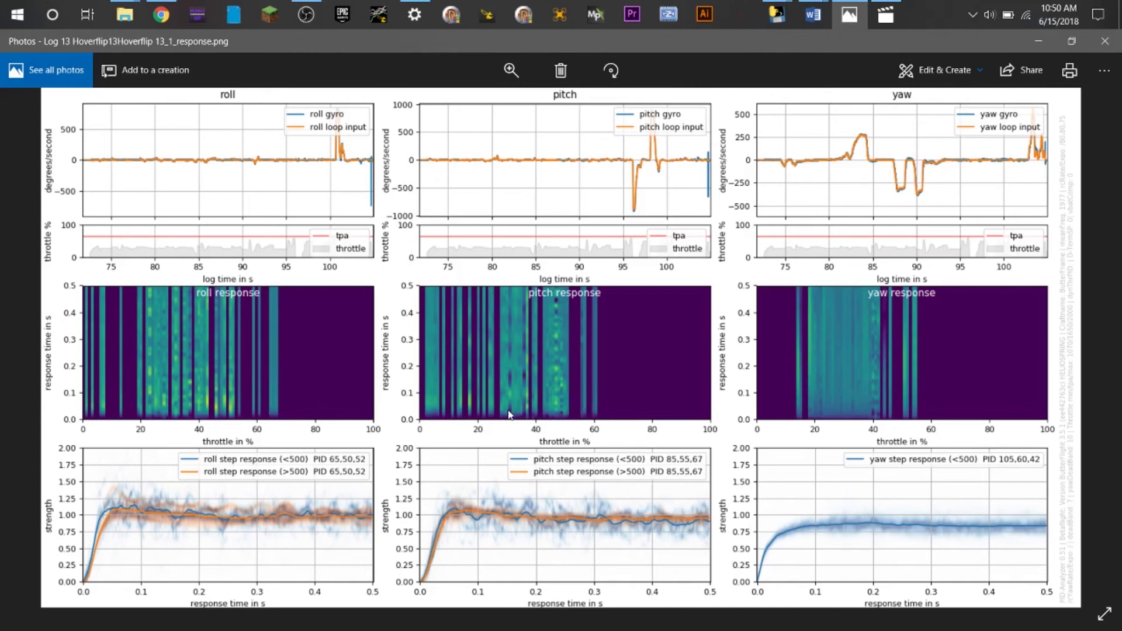
Step: Show the P correction reference image again to check the effect of lower and higher P on the curve
mouse_move(1088, 318)
key(Right)
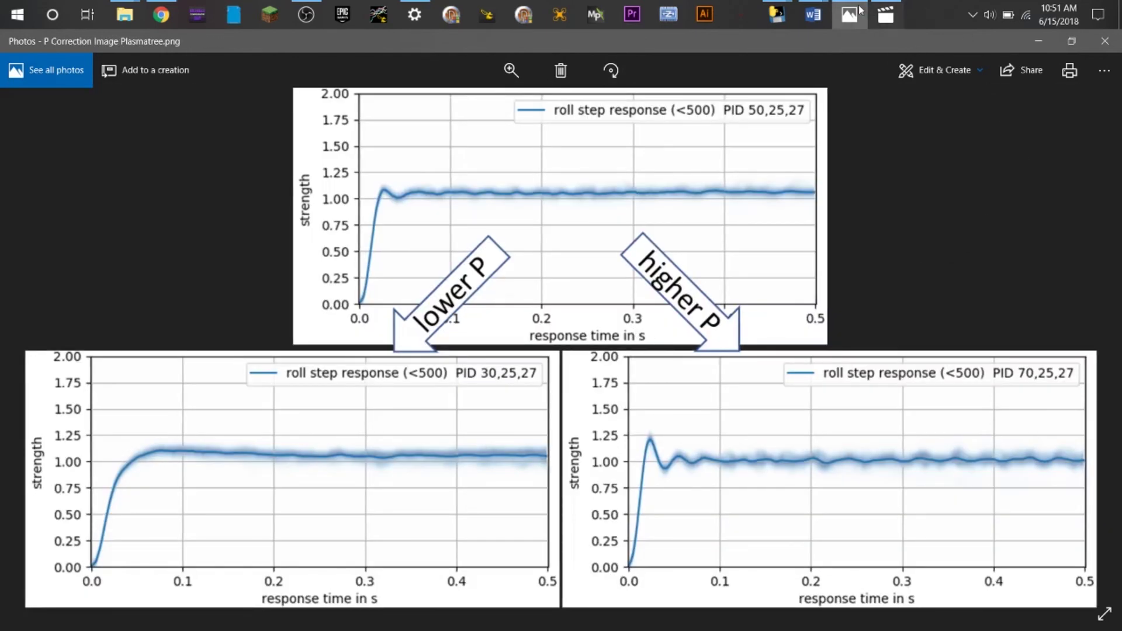
mouse_move(855, 10)
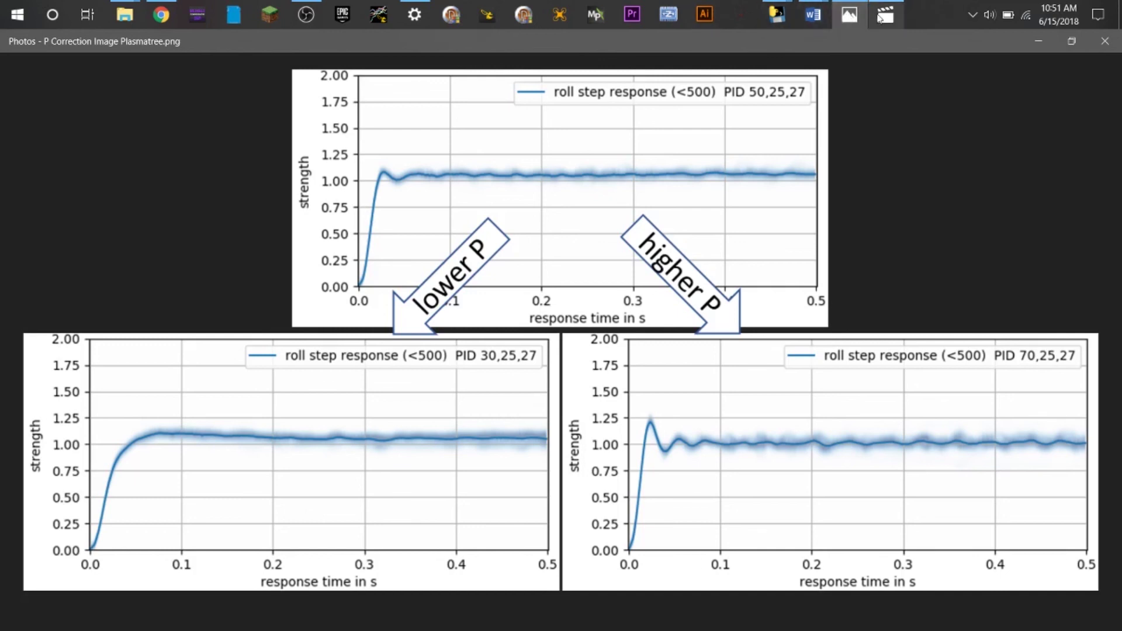
click(849, 15)
click(846, 18)
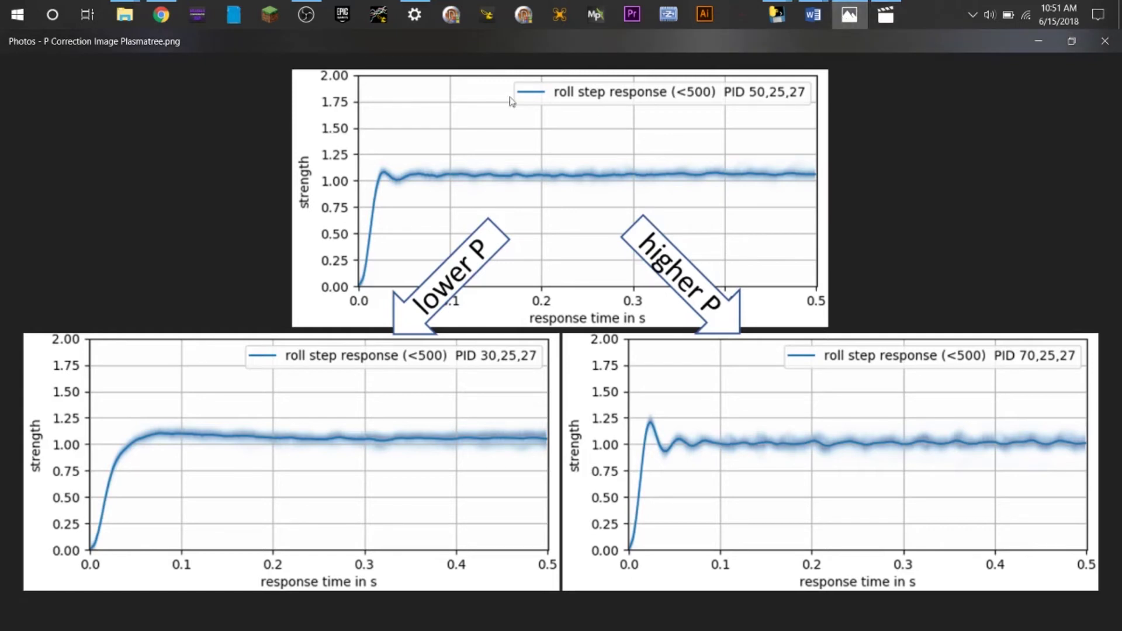
Step: Return to the Log 13 Hoverflip response image and switch to the OBS window
click(53, 344)
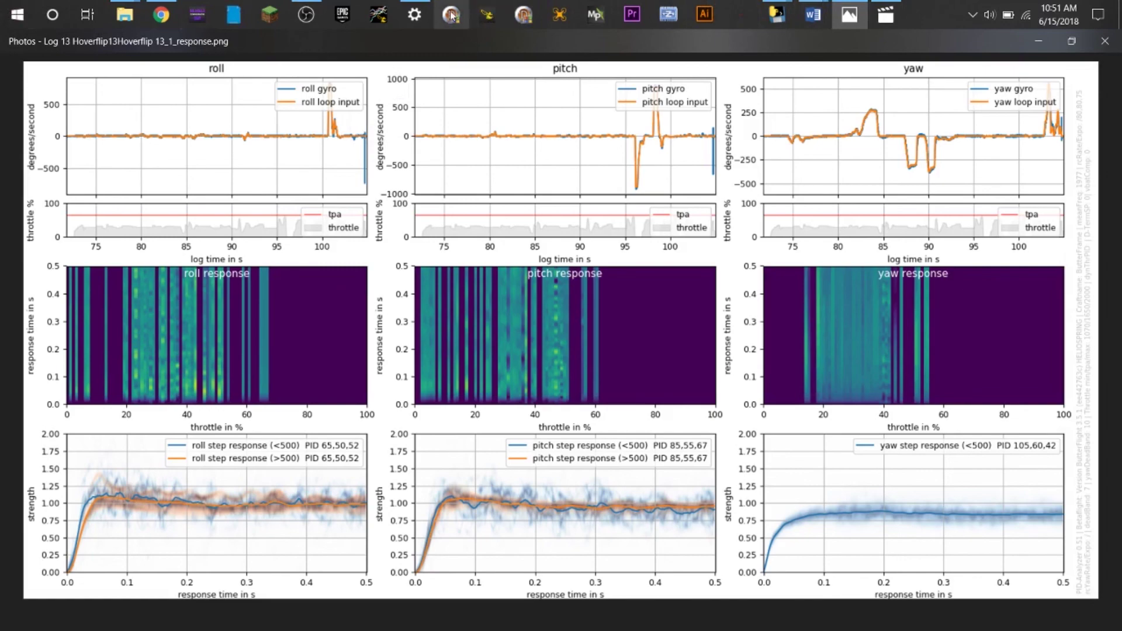
mouse_move(294, 10)
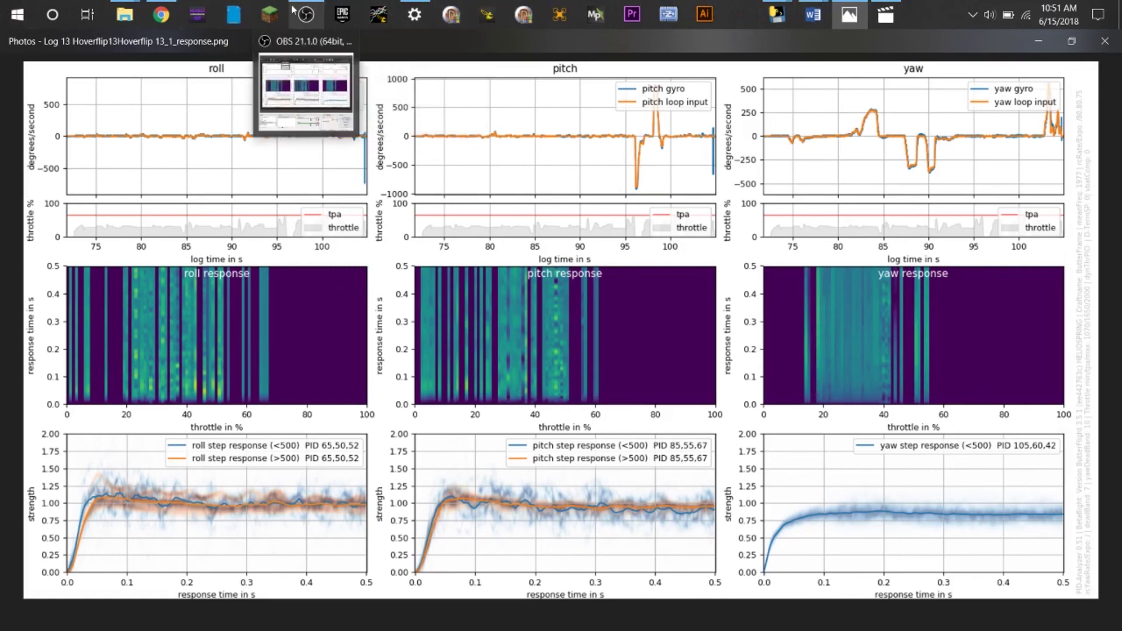
click(305, 94)
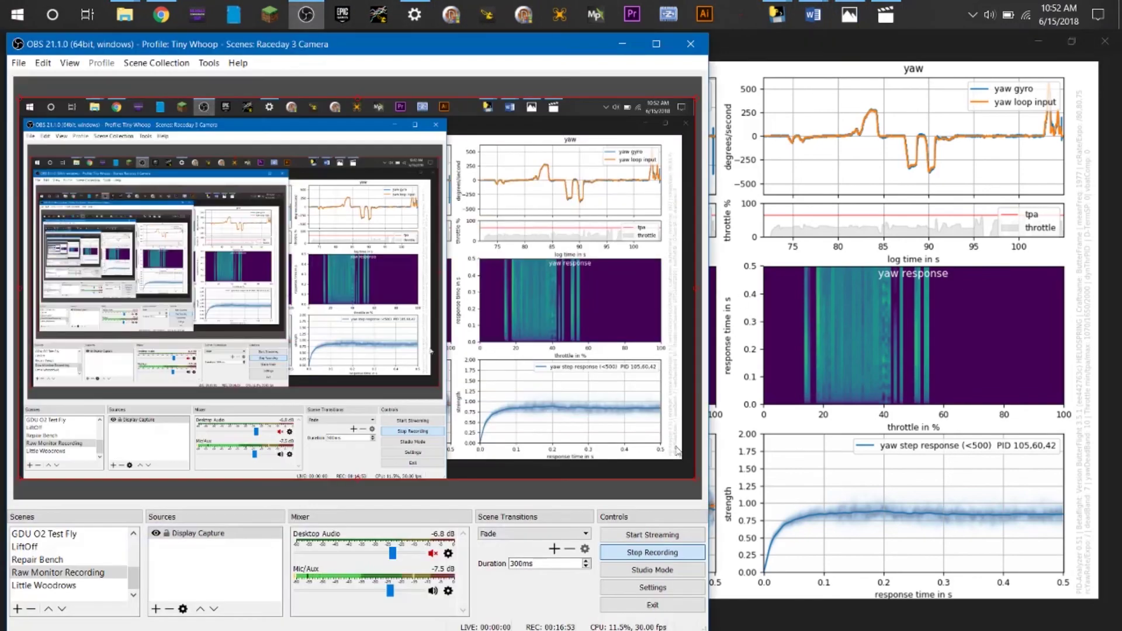